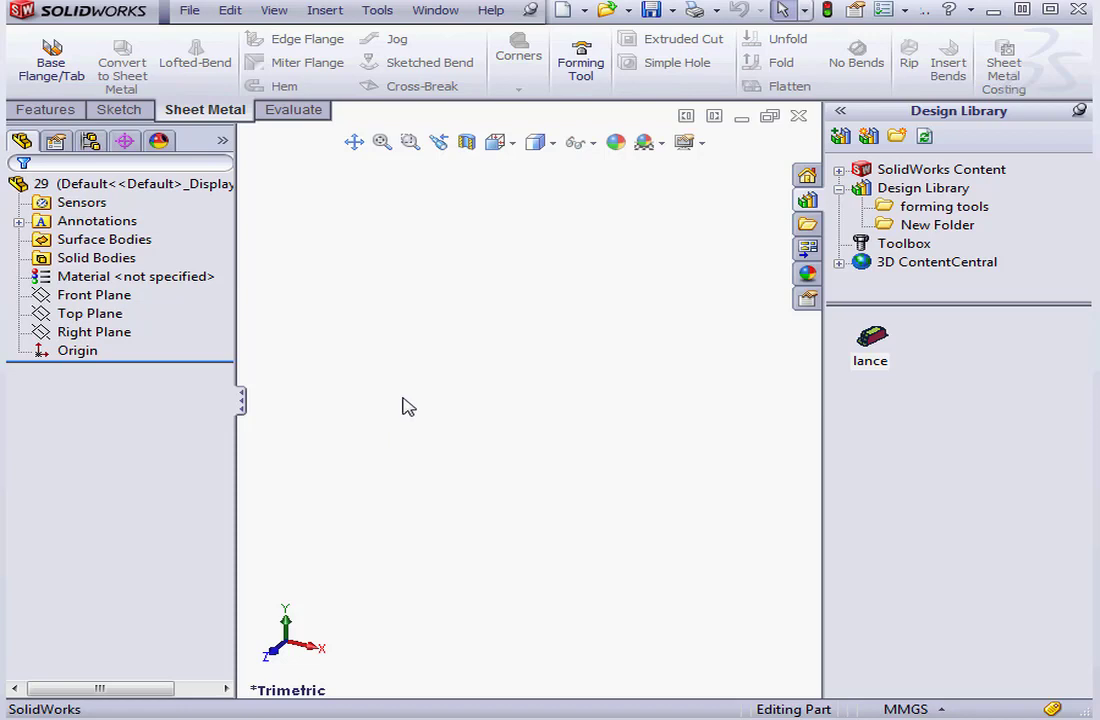
- Sketch a corner rectangle enclosing the origin on the Top Plane and turn it into a 1 mm thick base flange
click(110, 314)
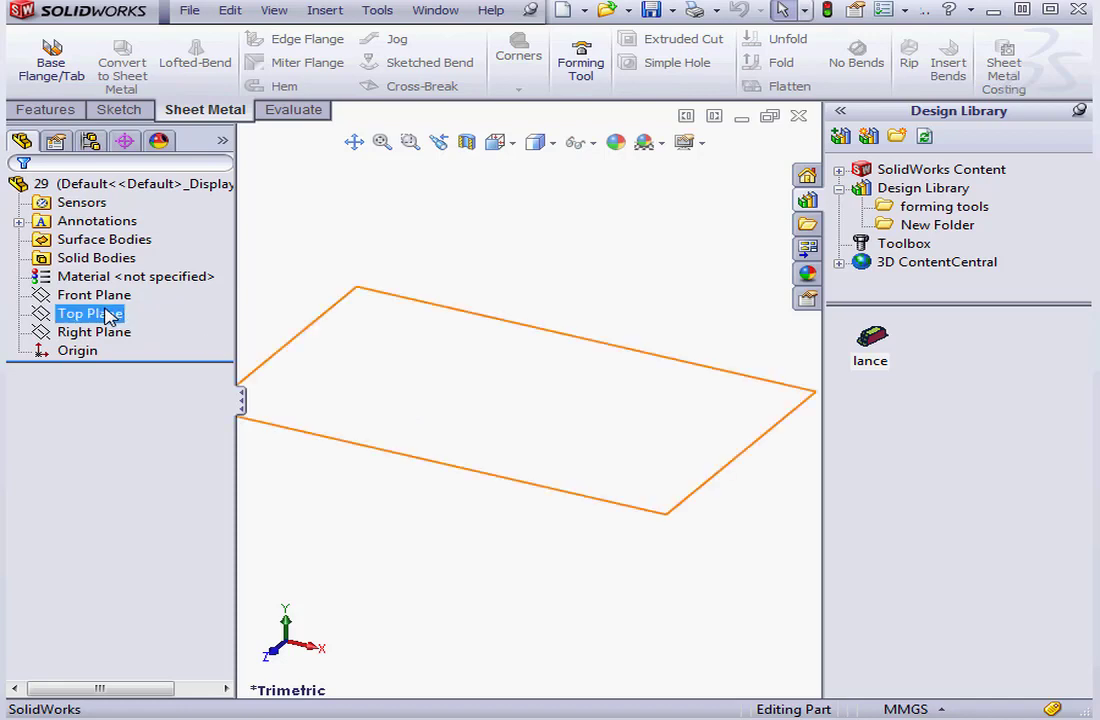
right_click(110, 314)
click(115, 287)
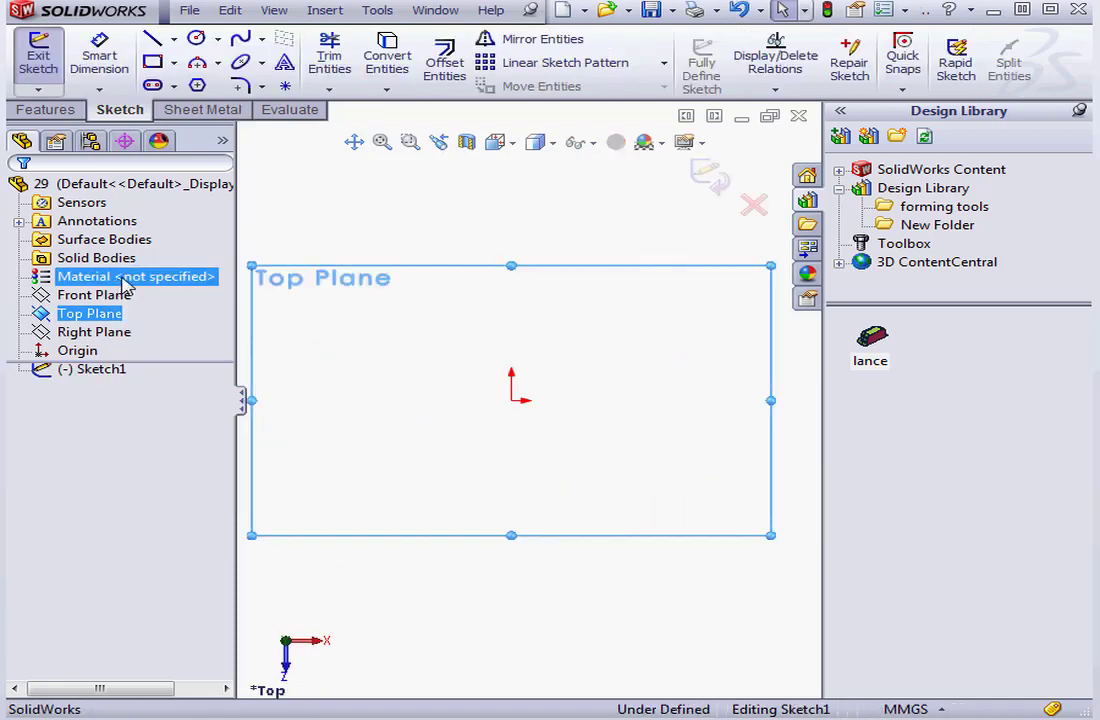
click(152, 62)
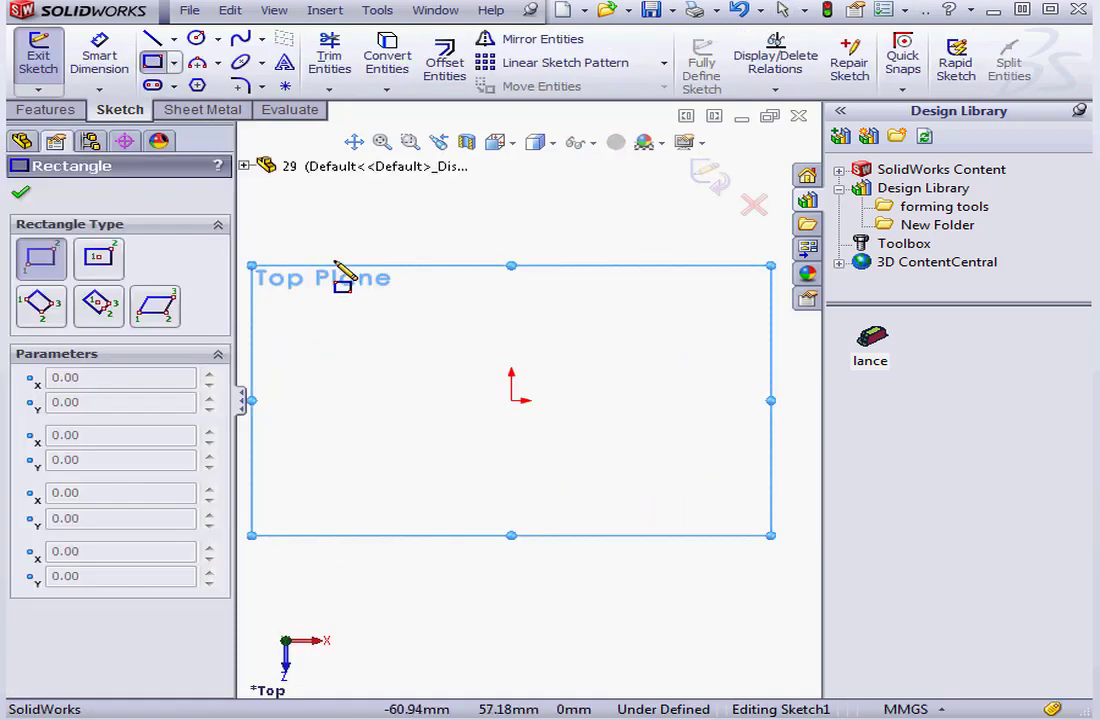
mouse_move(335, 262)
mouse_down()
mouse_move(515, 475)
mouse_move(748, 590)
mouse_move(791, 591)
mouse_up()
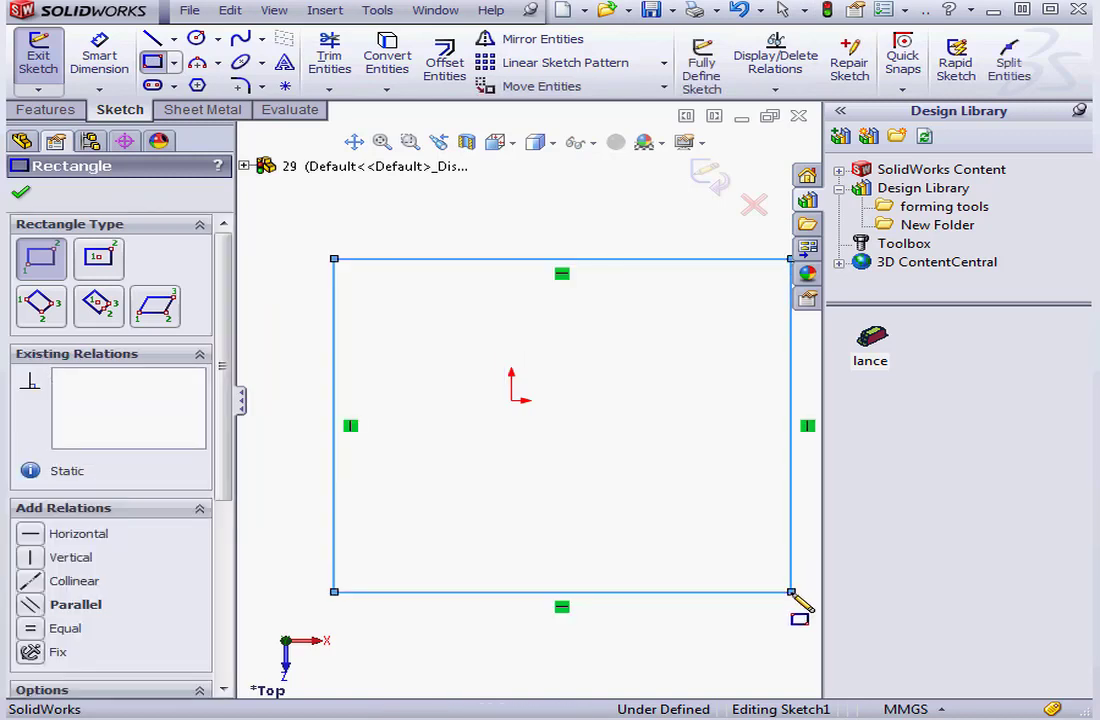
click(710, 178)
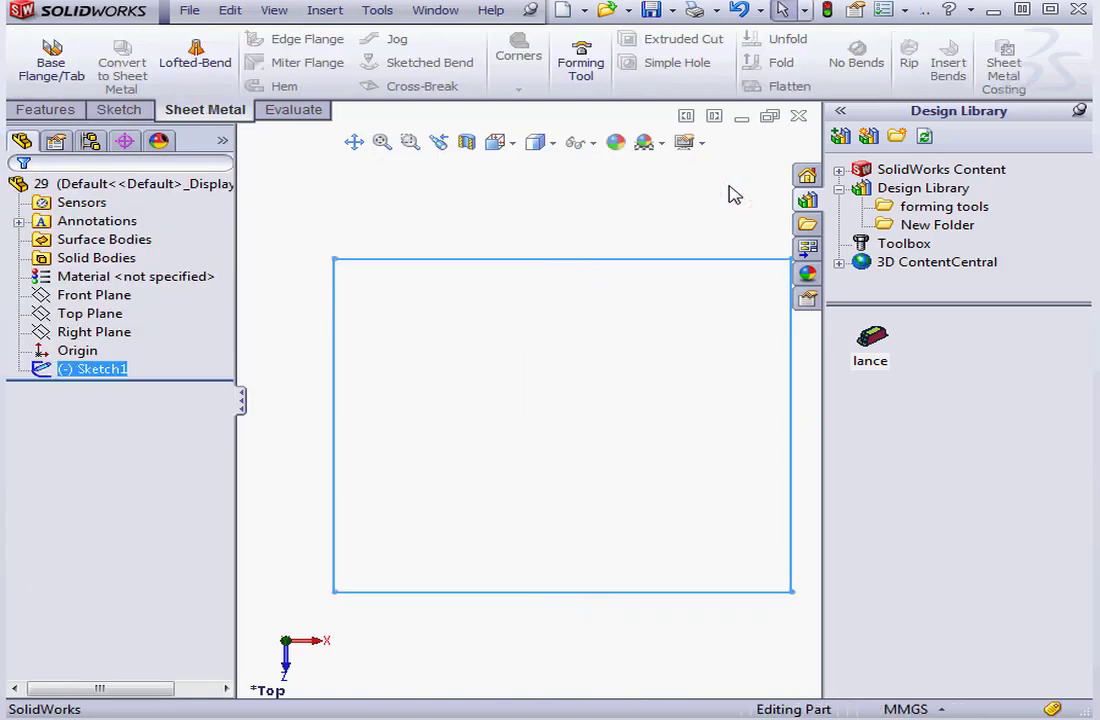
click(52, 55)
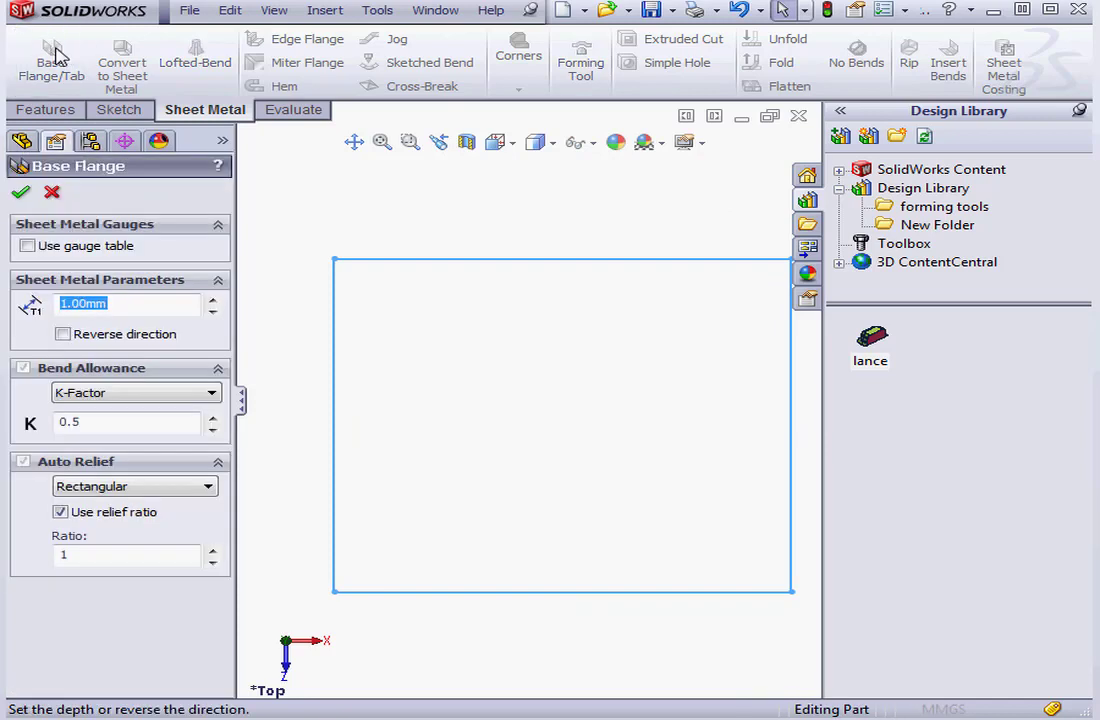
click(21, 191)
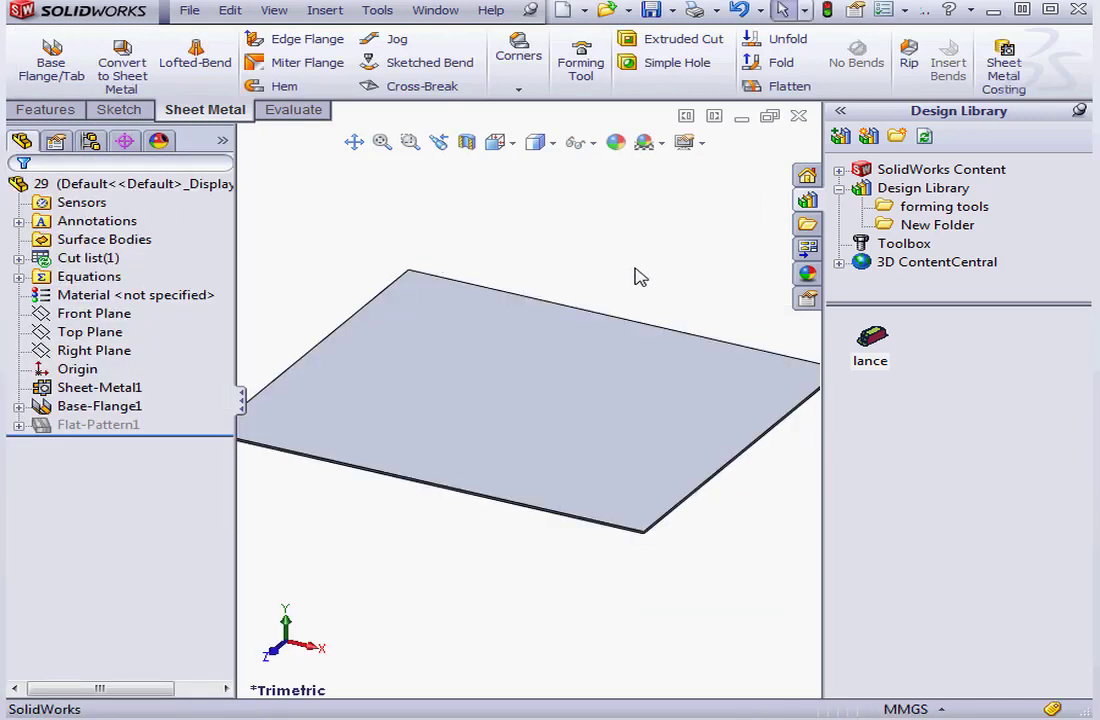
- Check that the forming tools folder is marked as a forming tools folder, and place the lance tool, rotated, near the plate's back corner
right_click(900, 206)
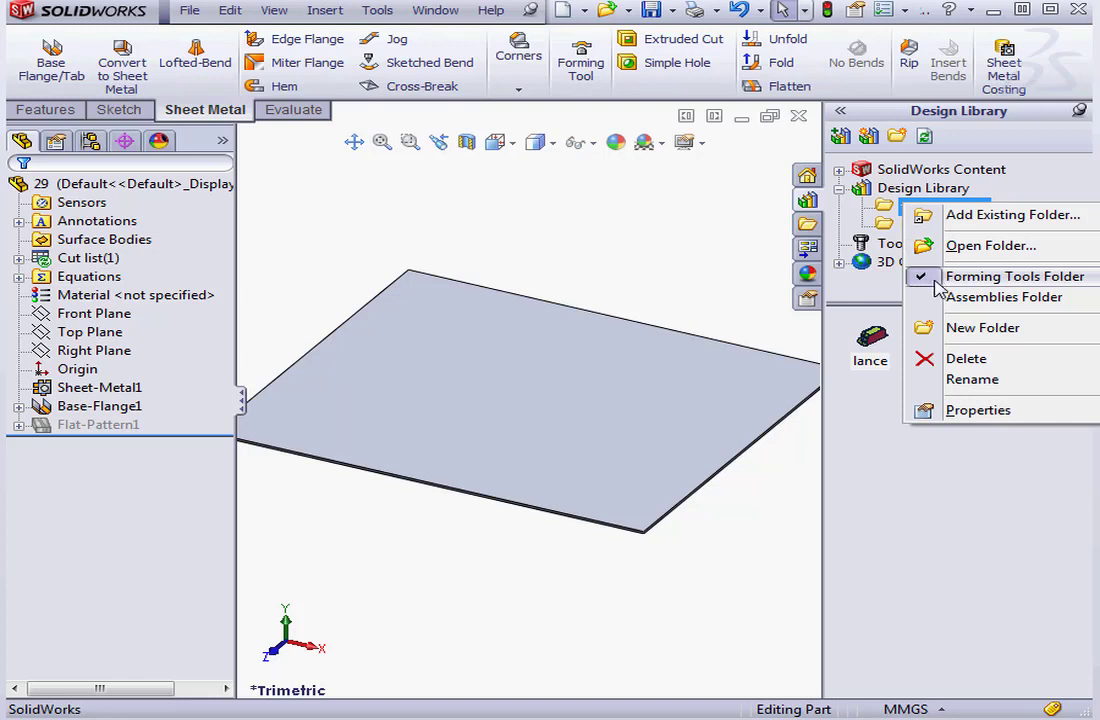
click(880, 435)
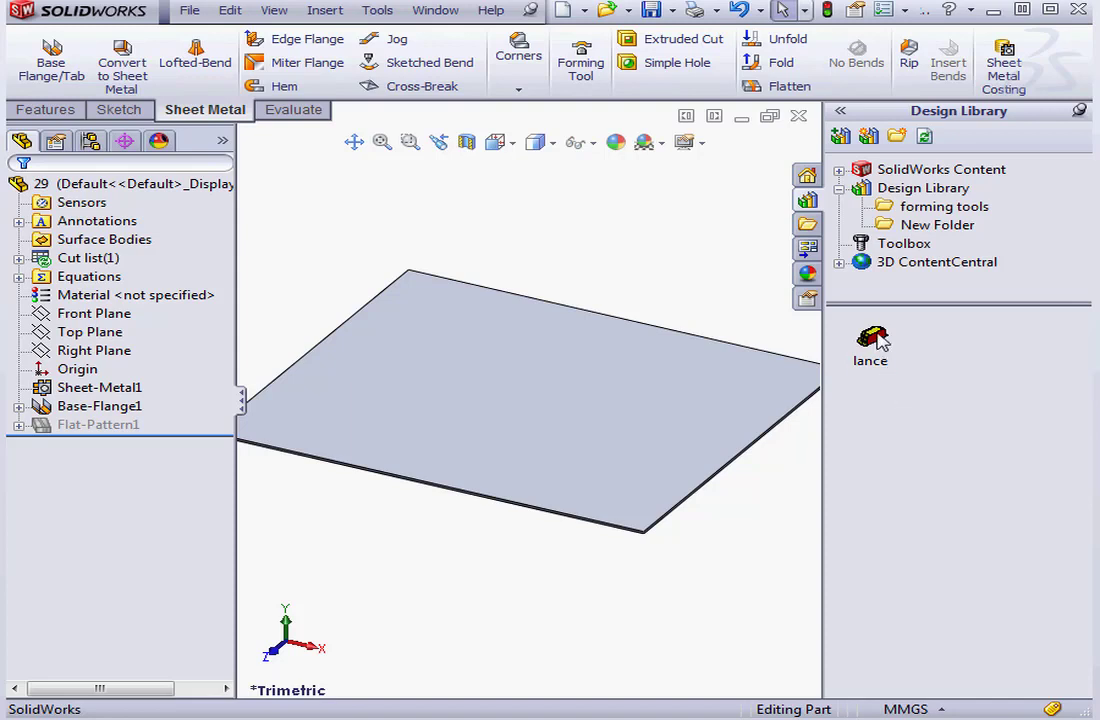
drag(872, 338, 483, 370)
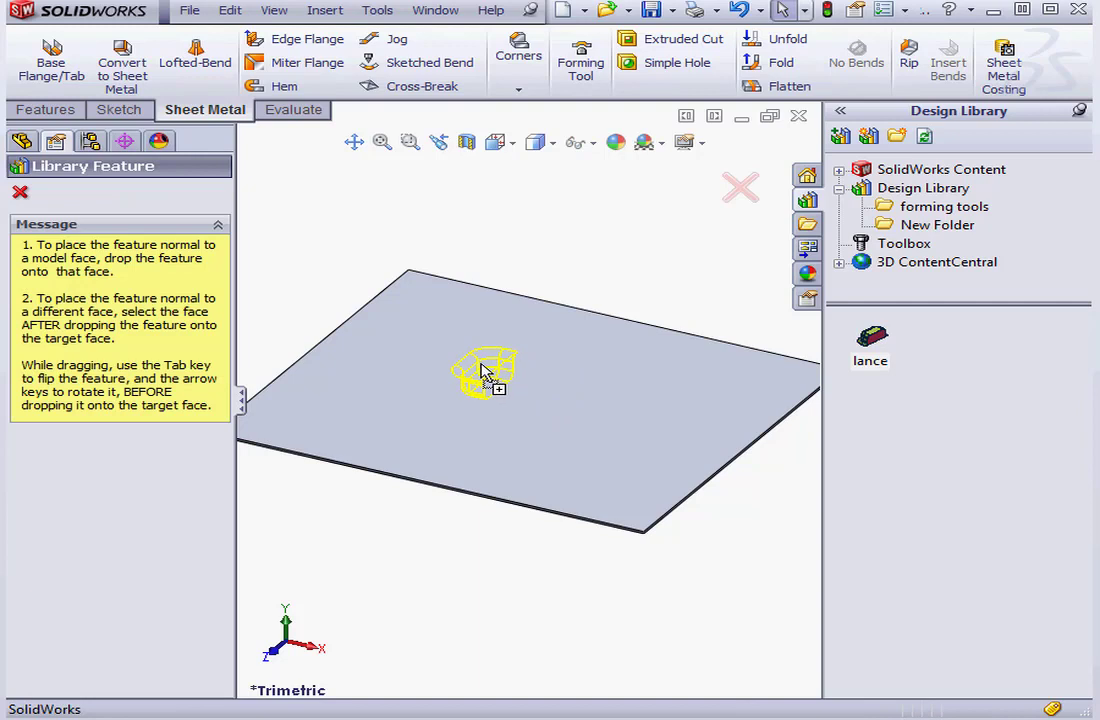
key(Right)
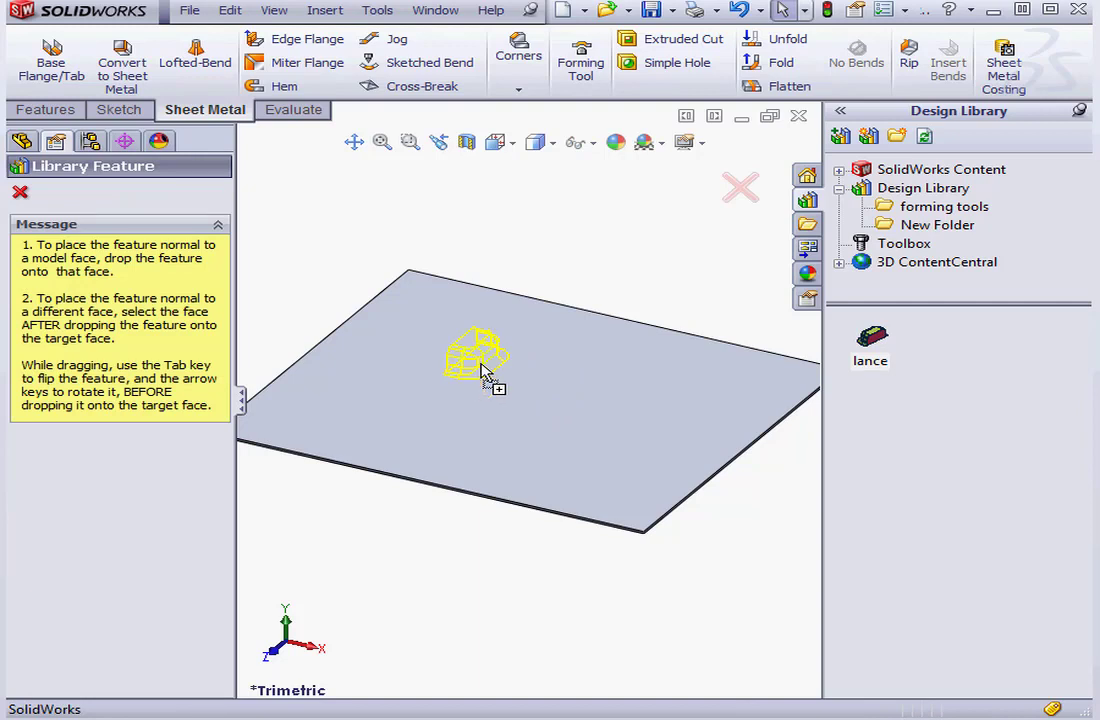
drag(481, 369, 447, 352)
key(Right)
key(Right)
key(Right)
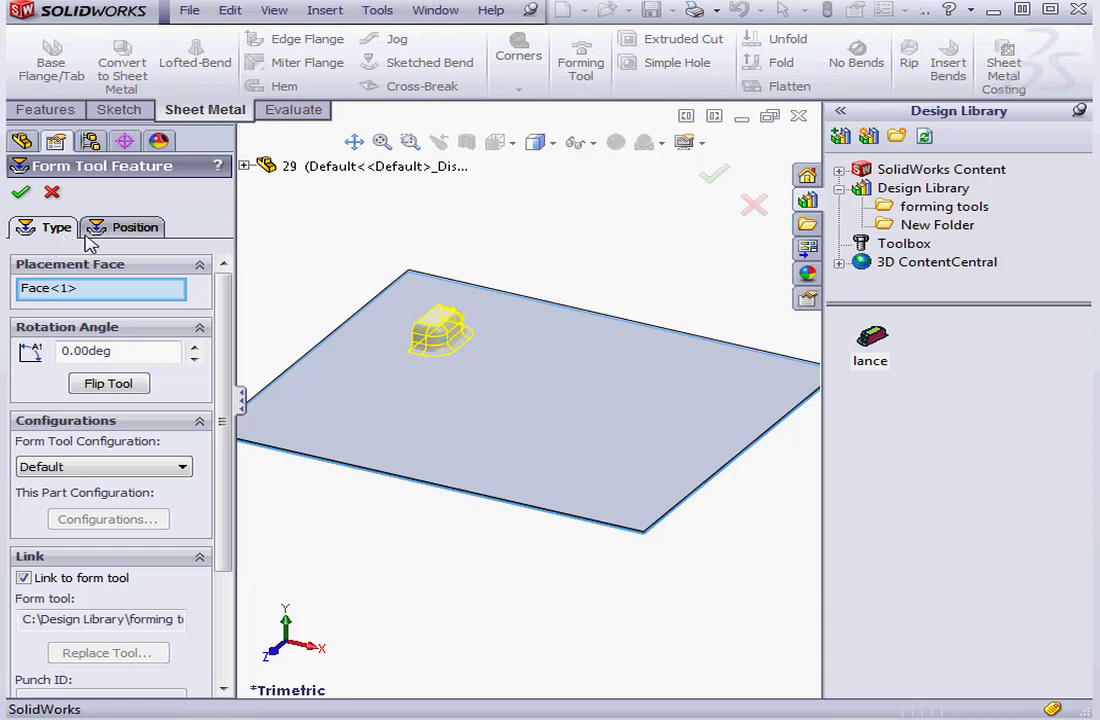
- Add a second lance instance beside the first and dimension its point from the plate's back edge
click(137, 228)
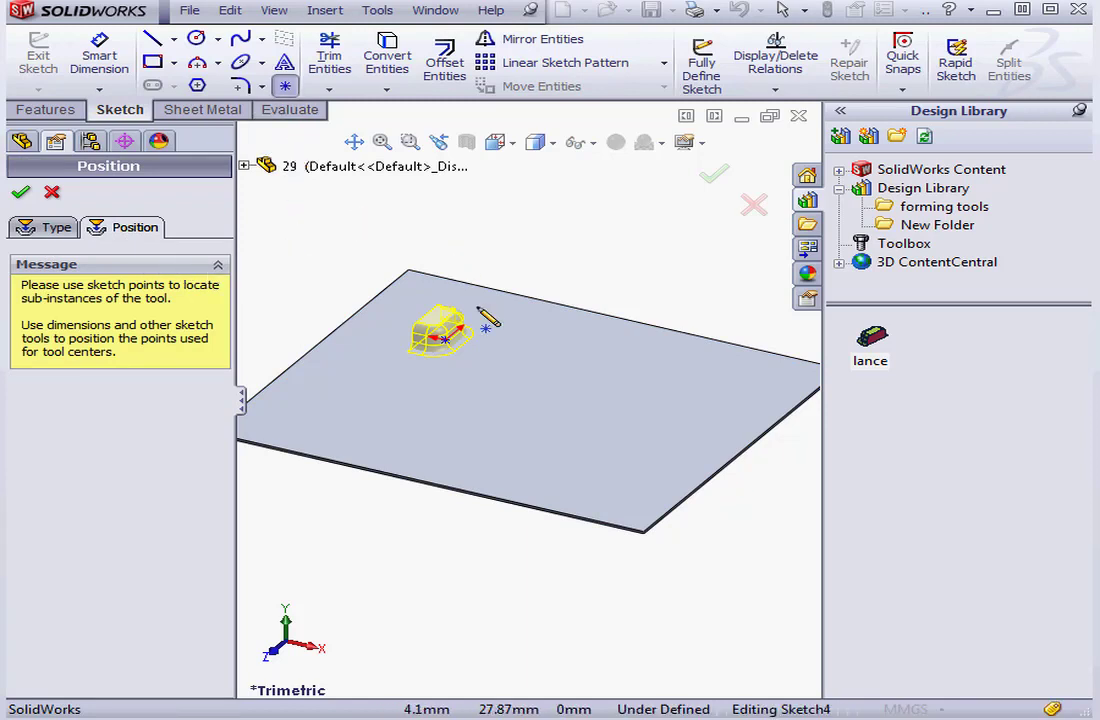
click(546, 348)
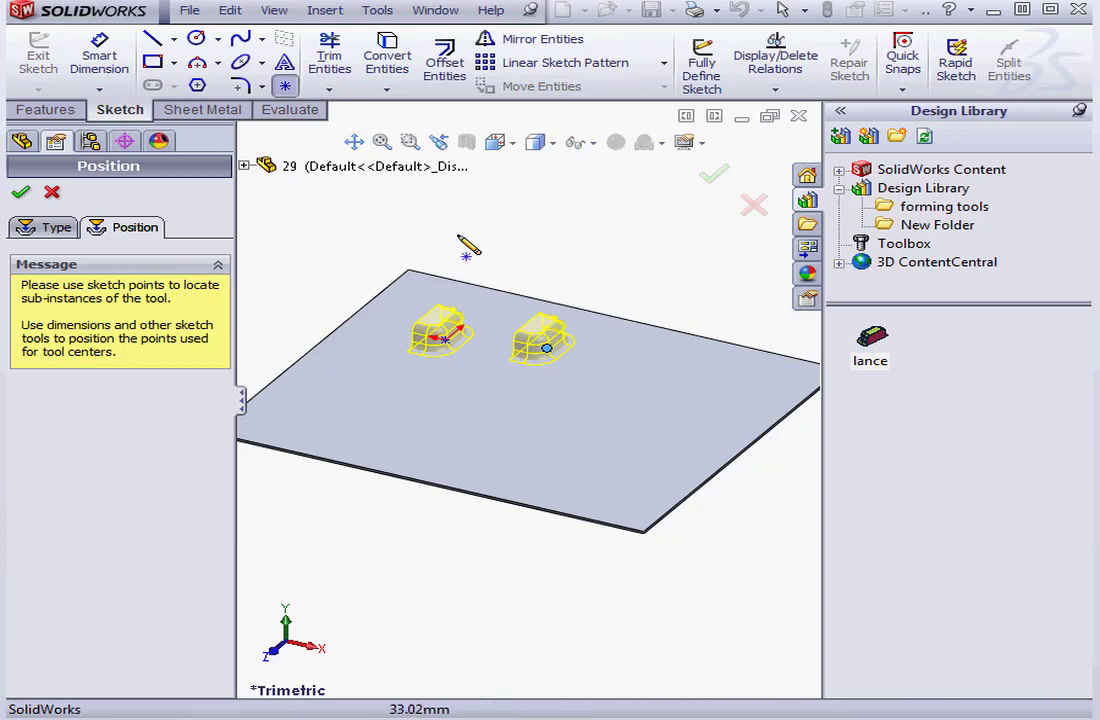
click(100, 60)
click(547, 348)
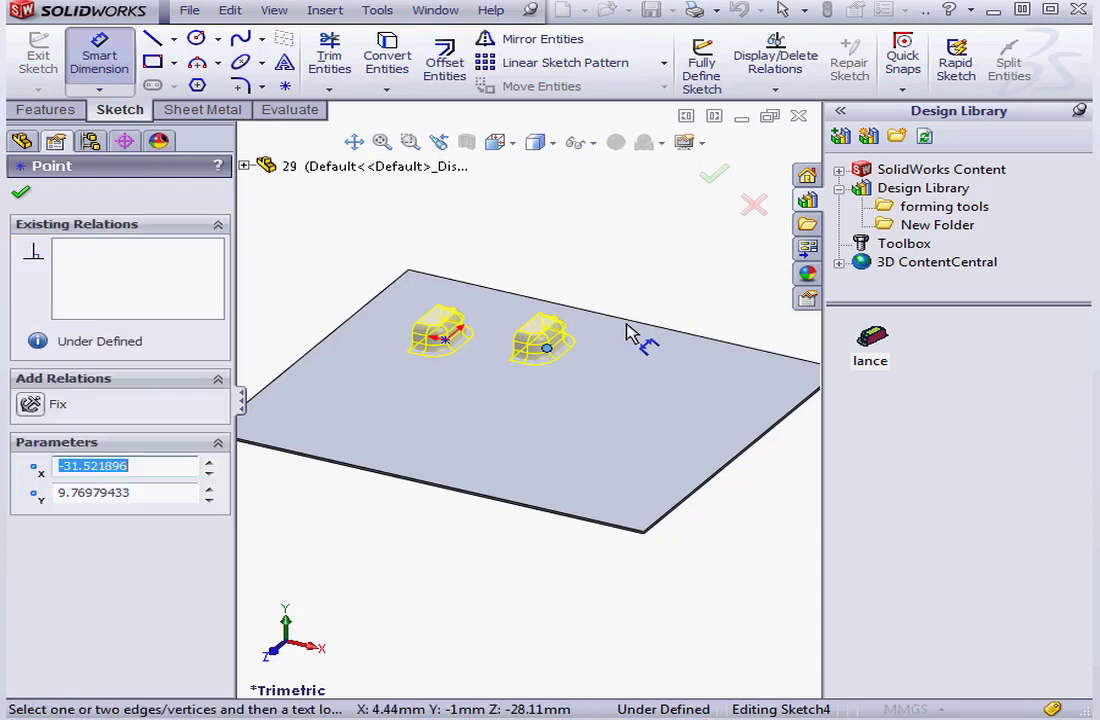
click(617, 320)
click(584, 293)
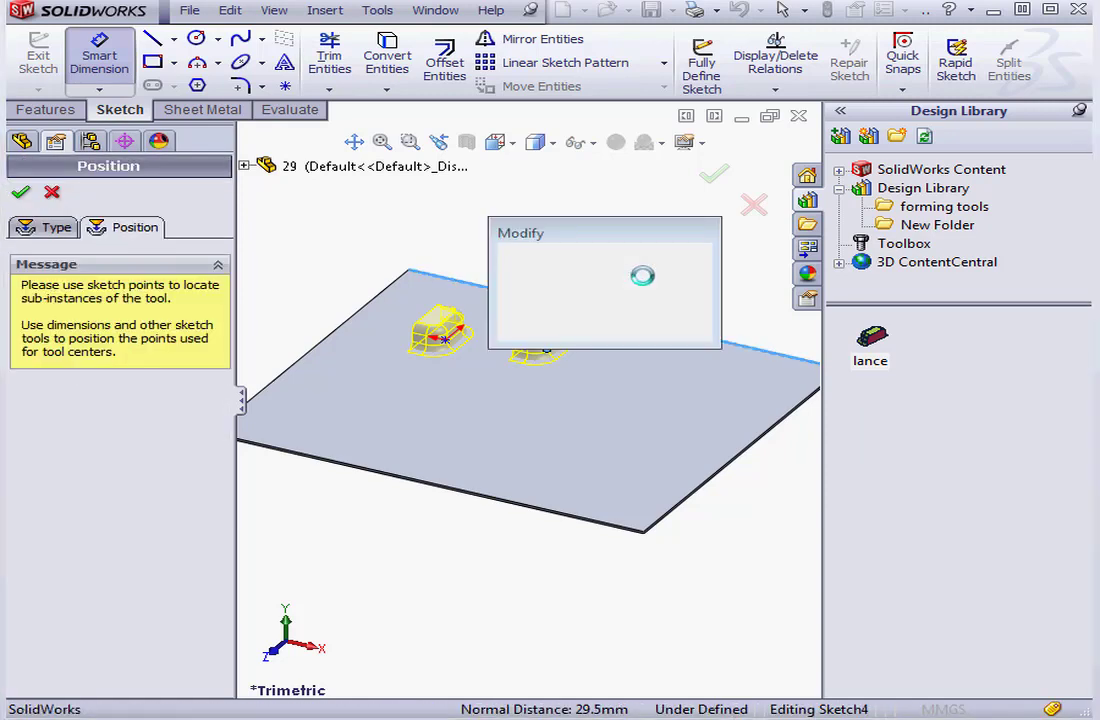
click(511, 327)
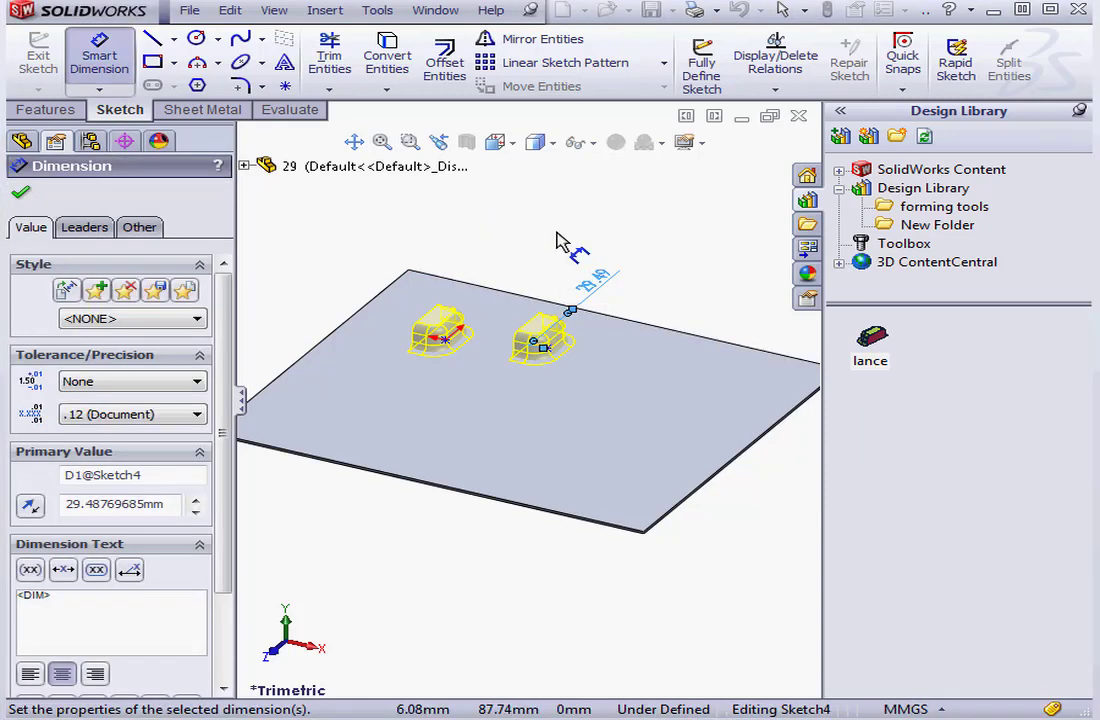
click(21, 192)
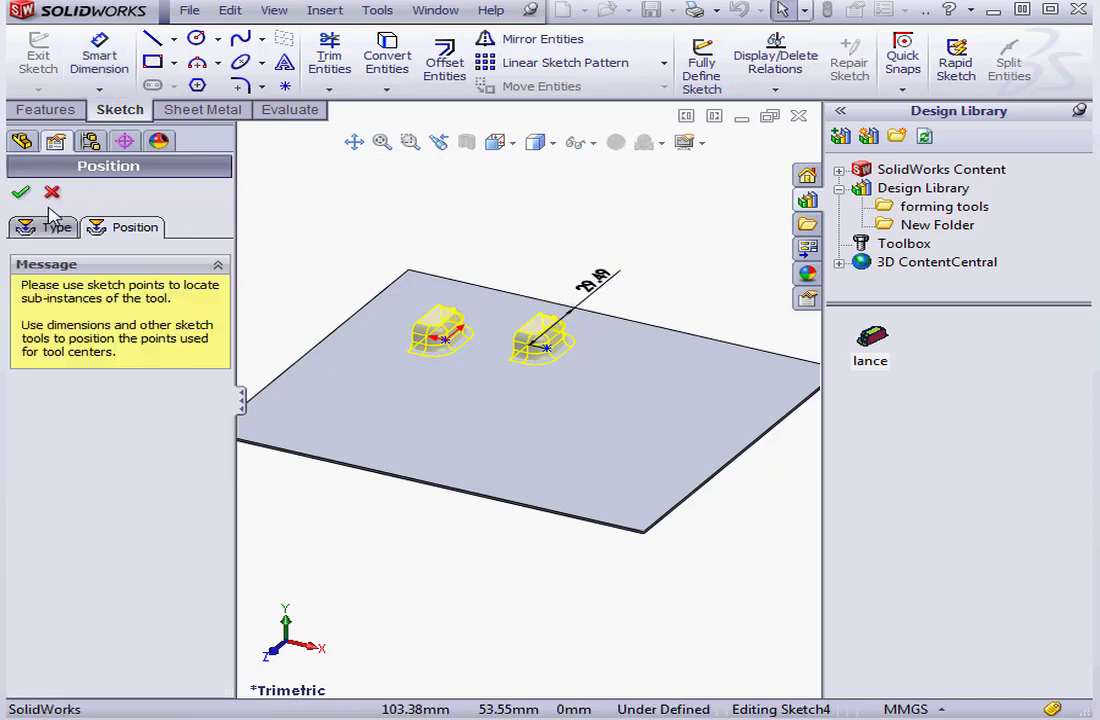
- Set the lance form tool's rotation angle to 15 degrees, and try flipping the tool before flipping it back
click(57, 229)
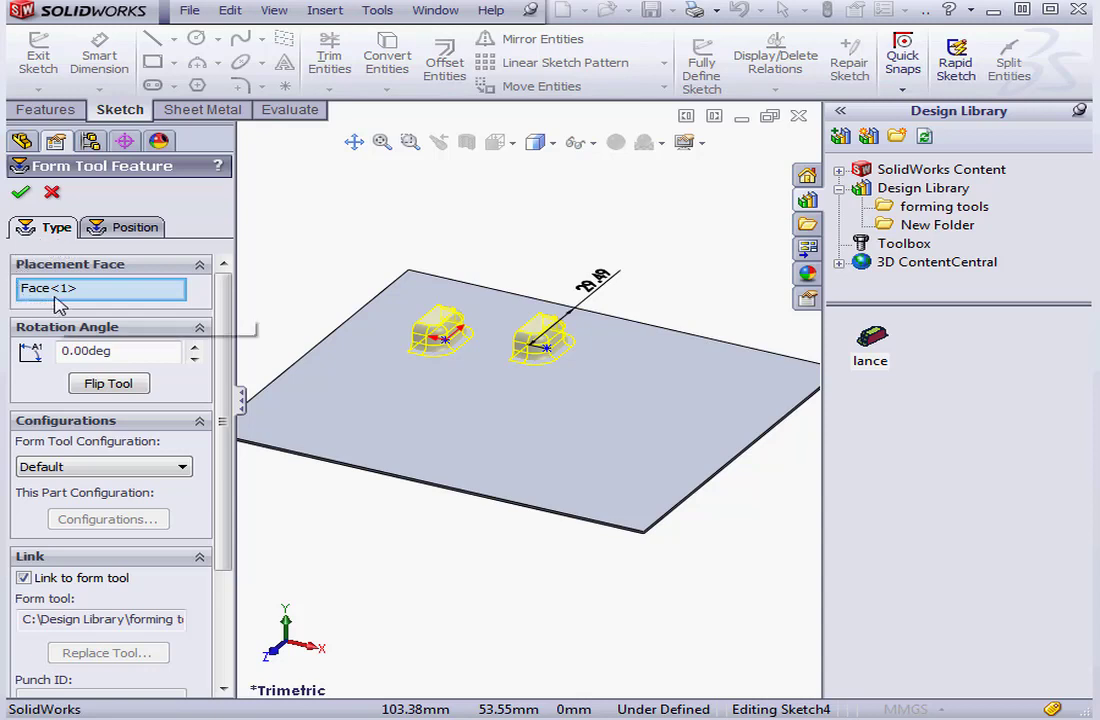
click(195, 346)
click(195, 346)
click(195, 346)
click(195, 346)
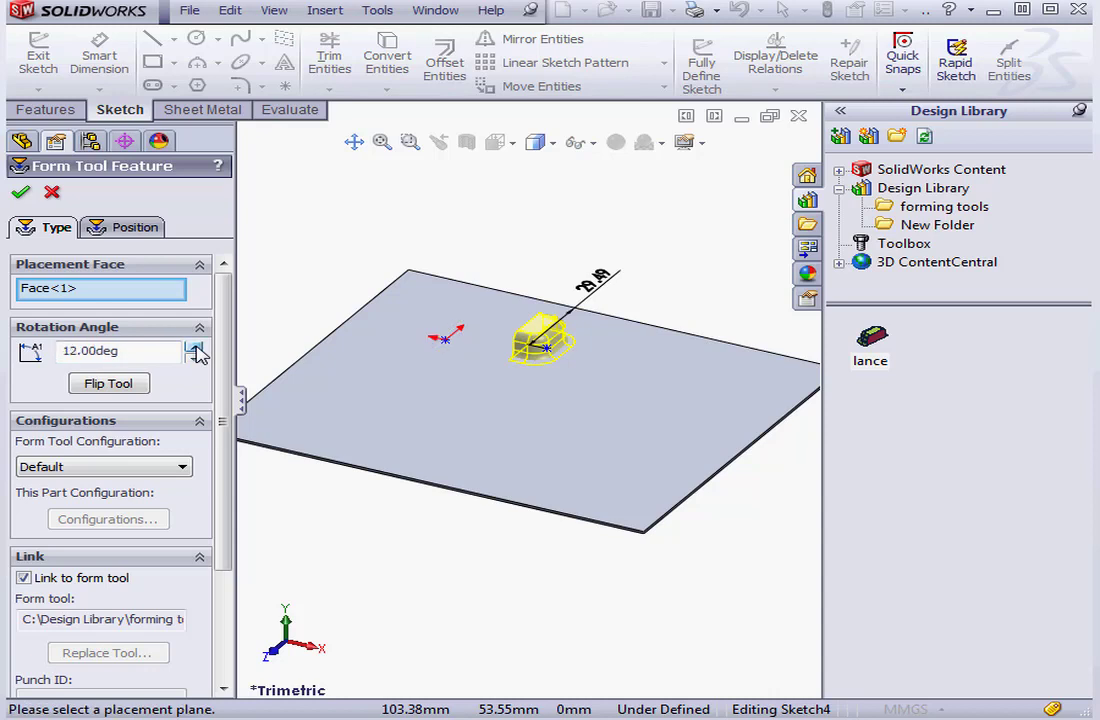
click(195, 346)
click(195, 346)
click(195, 346)
click(122, 387)
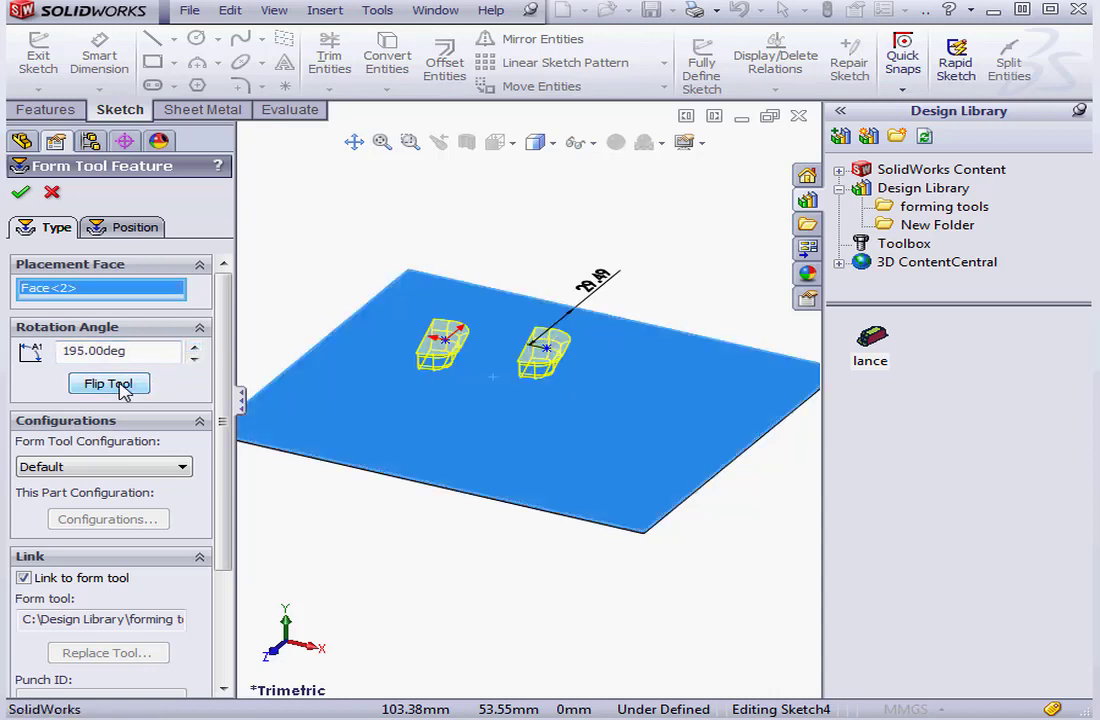
click(124, 386)
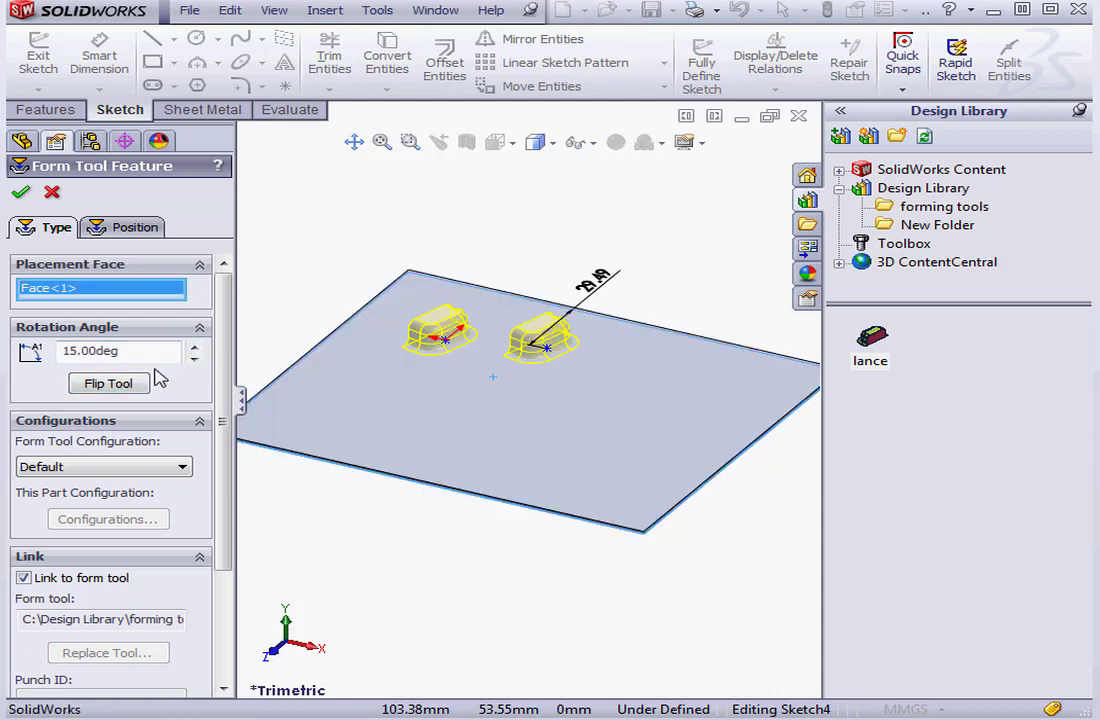
- Override the document's flat pattern visibility settings, accept the form tool feature, and flatten and refold the part to check the lances
scroll(205, 390, down, 3)
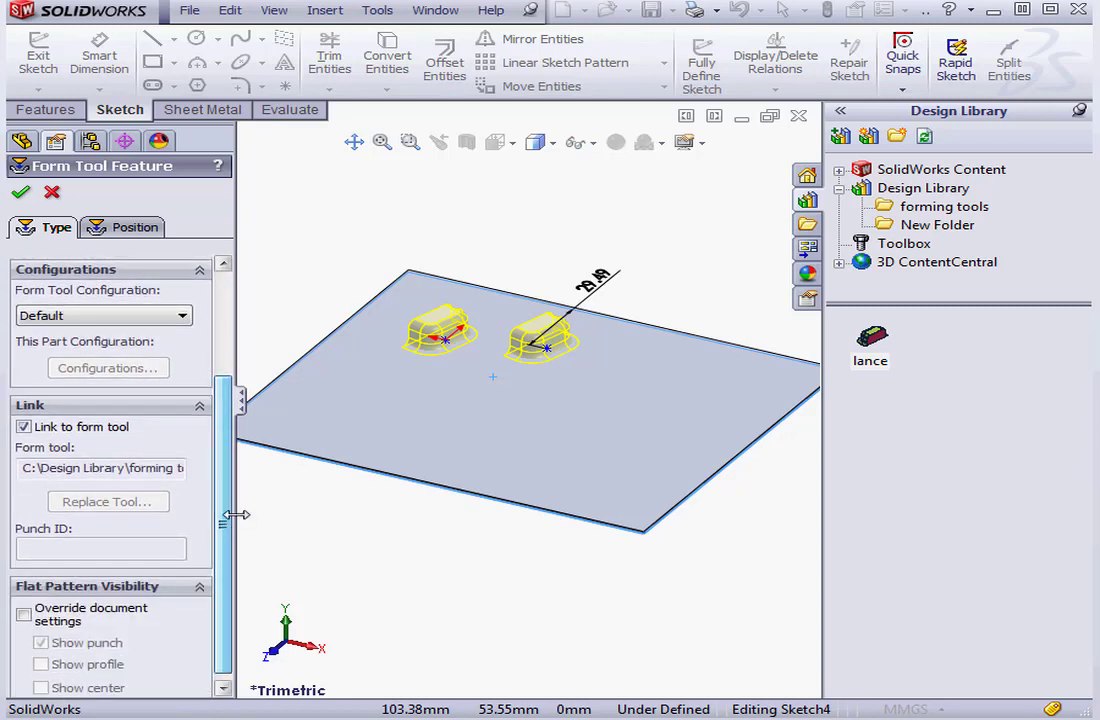
click(182, 316)
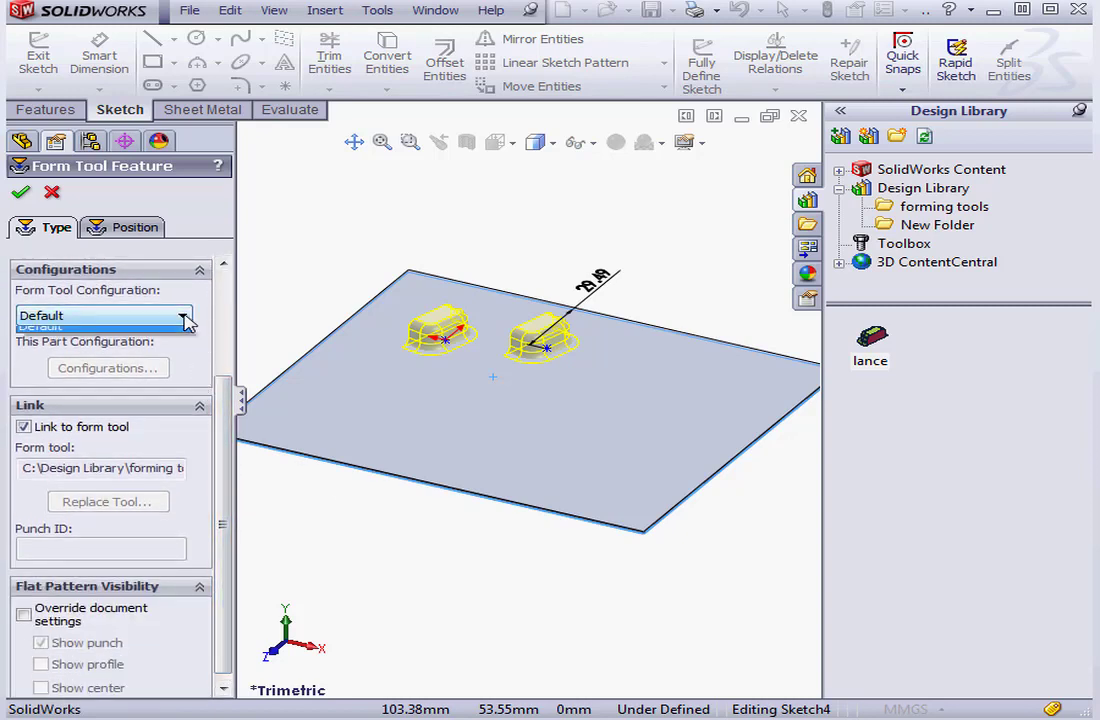
click(100, 337)
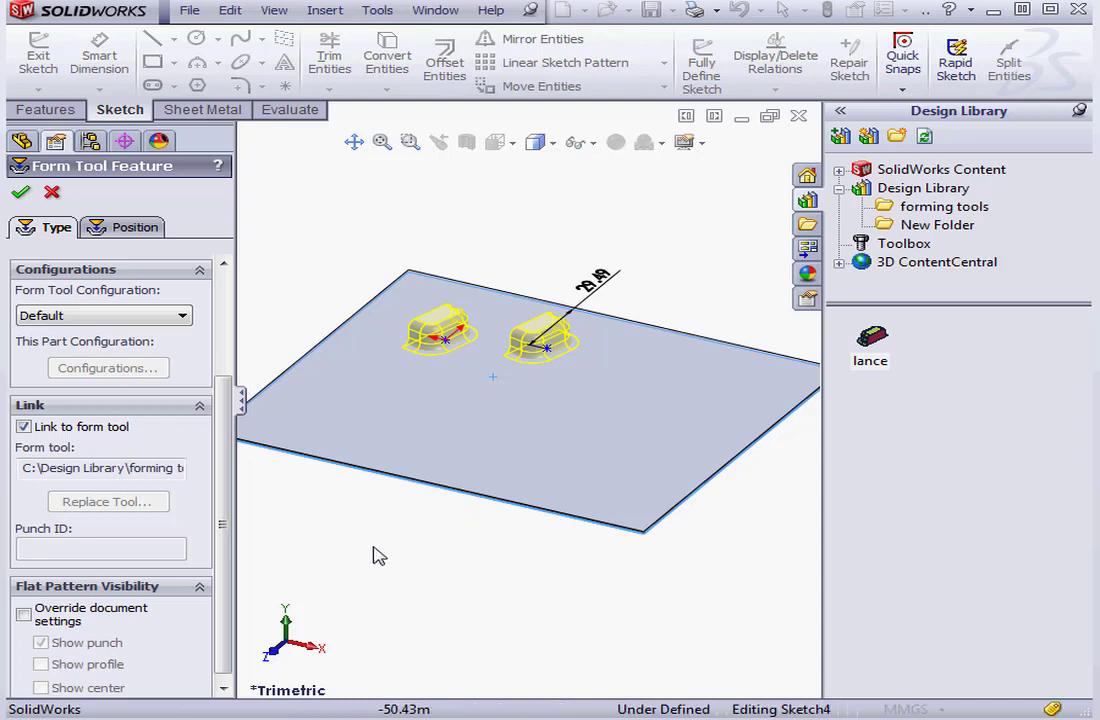
scroll(223, 572, down, 1)
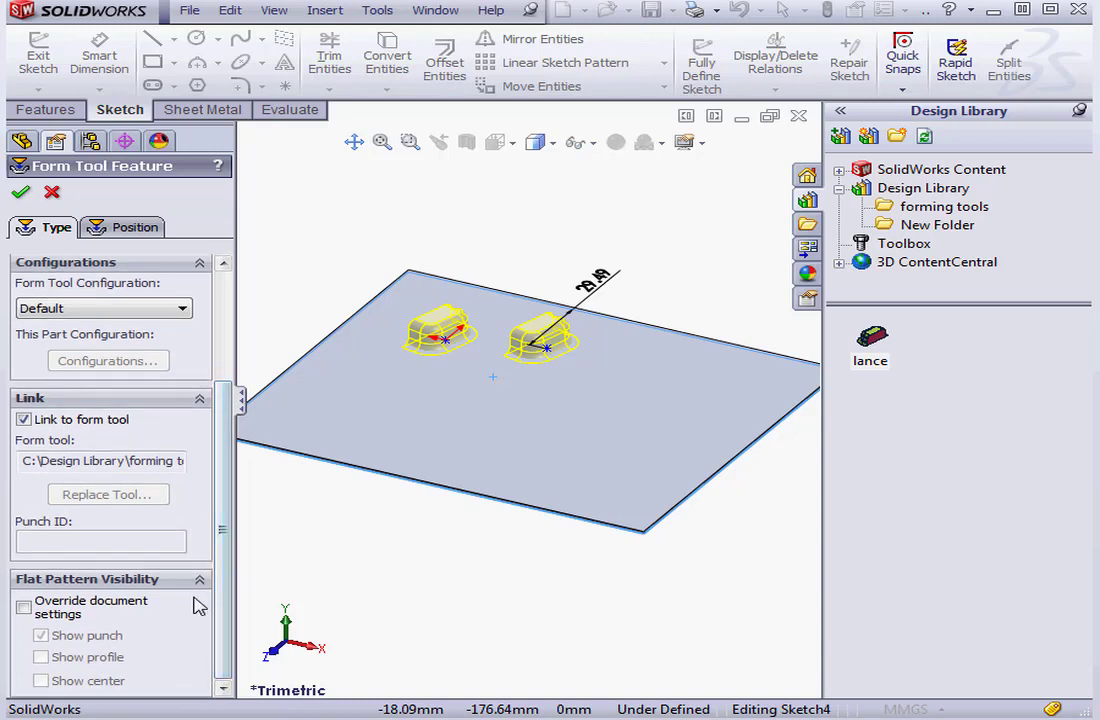
click(23, 607)
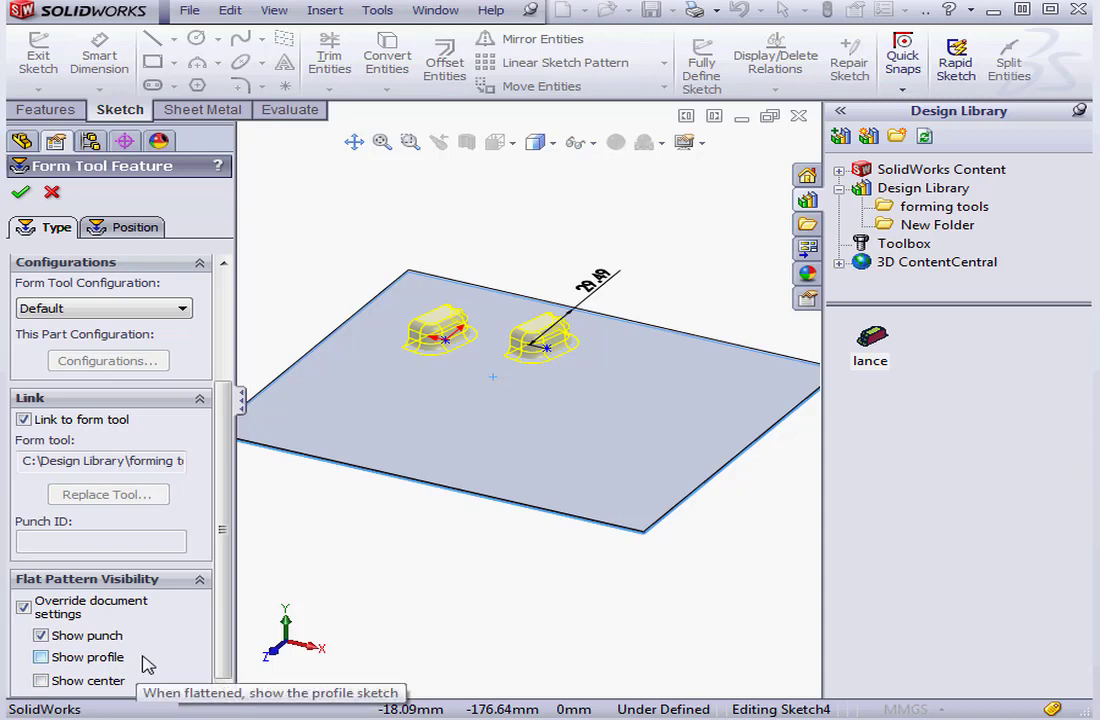
click(20, 192)
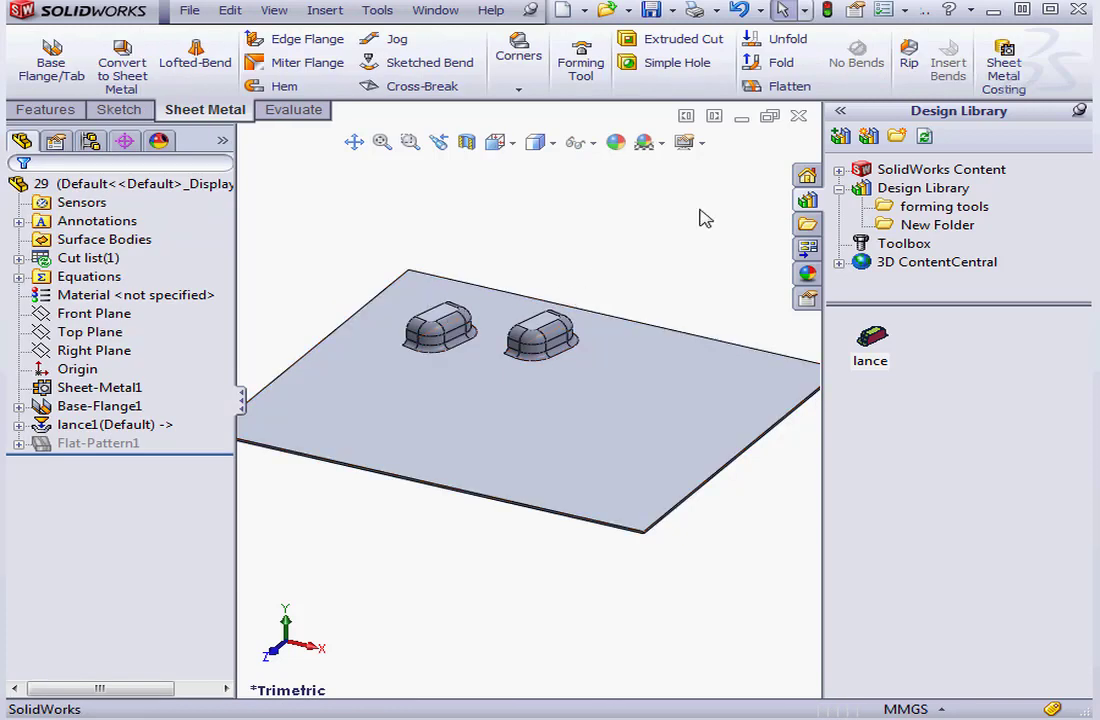
click(790, 86)
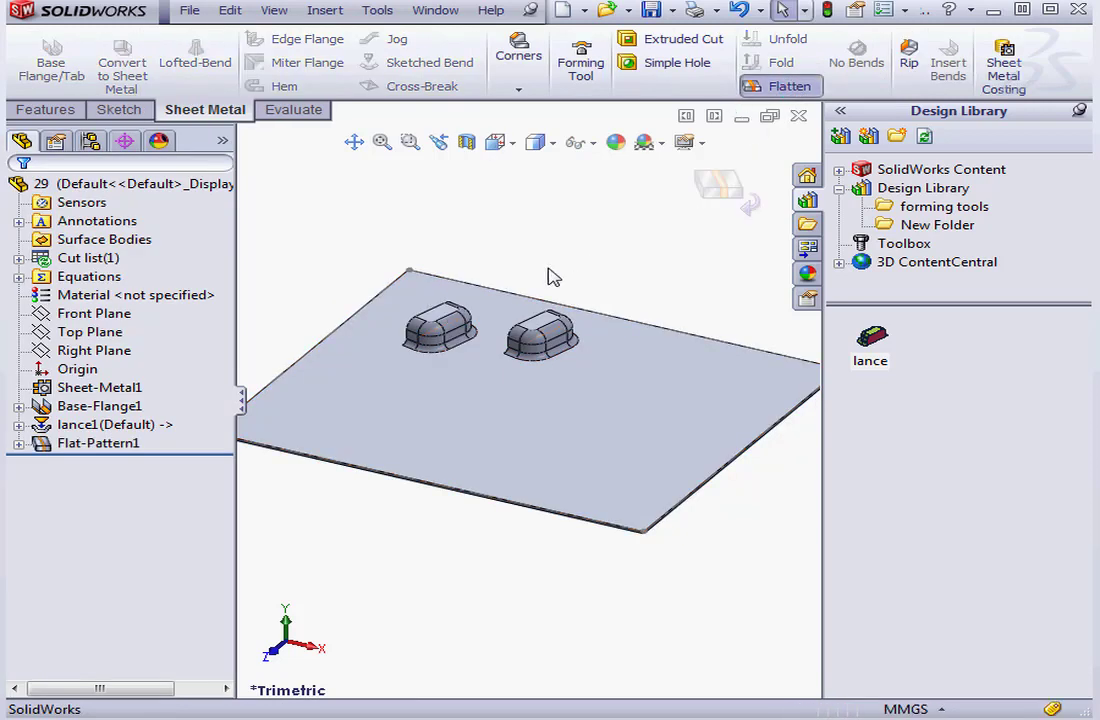
click(712, 188)
- Edit the lance feature to show only its profile instead of the punch in the flat pattern, and flatten and refold the part to check
click(92, 425)
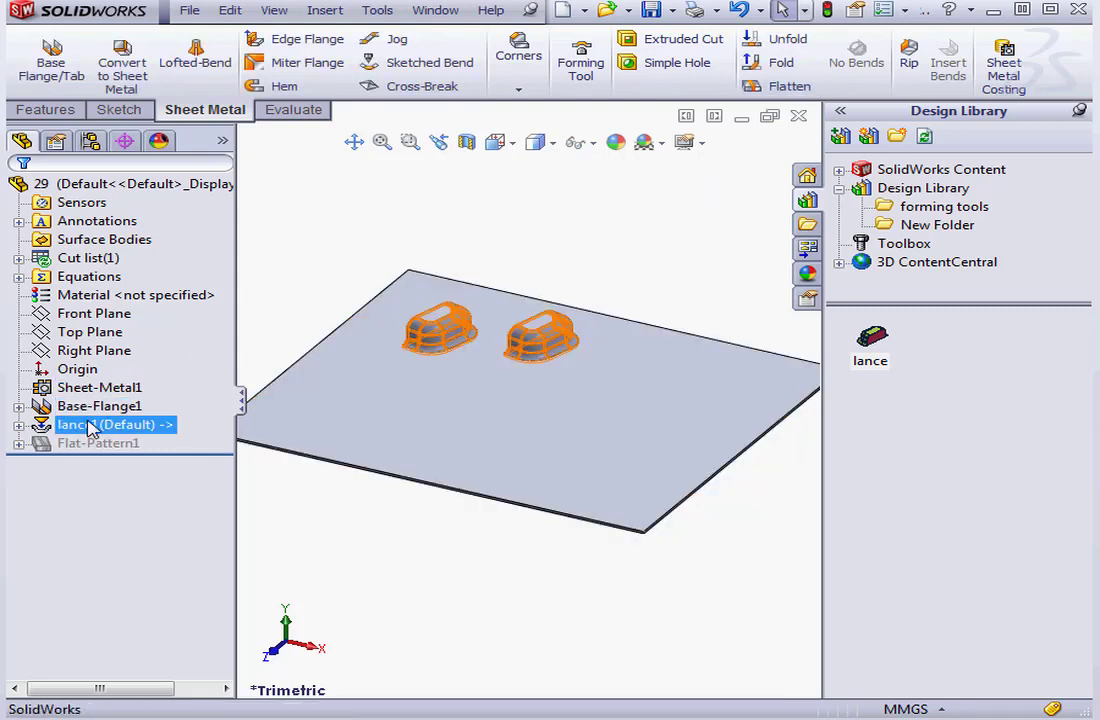
right_click(60, 428)
click(94, 388)
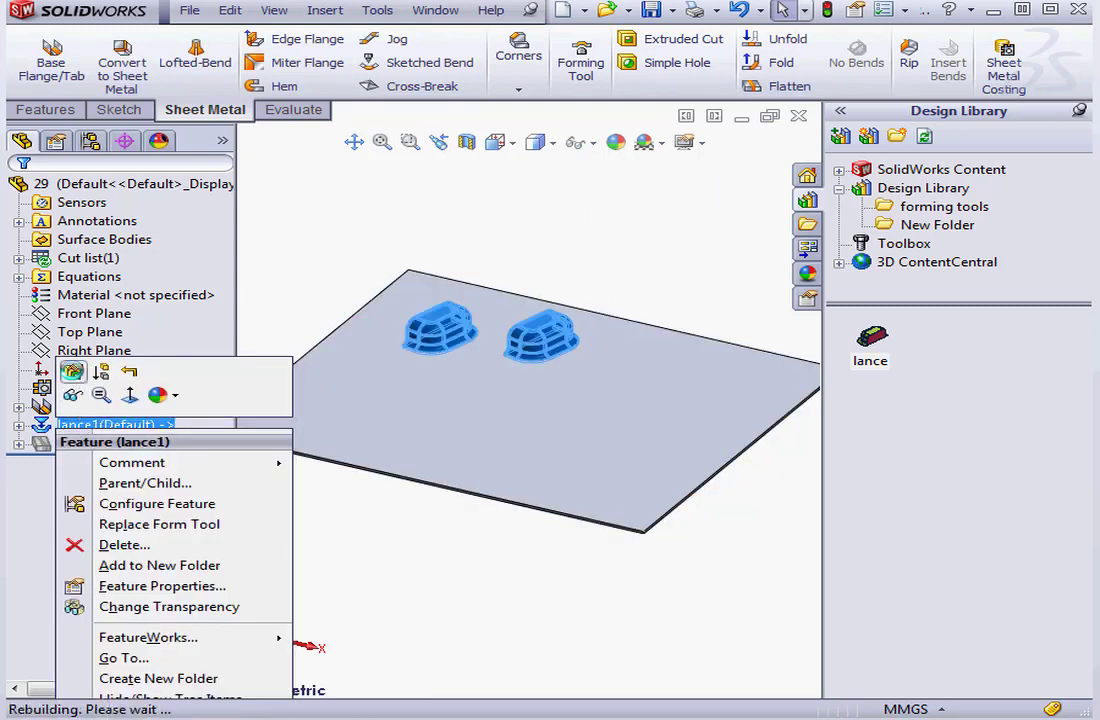
drag(228, 335, 228, 516)
click(41, 637)
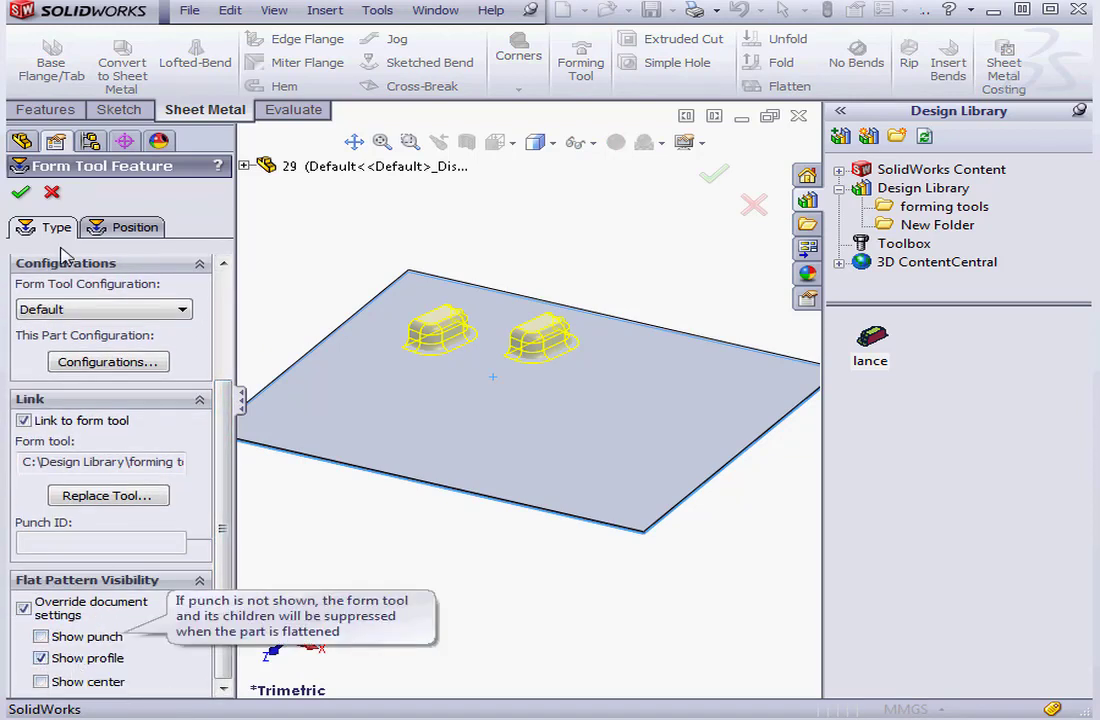
click(20, 191)
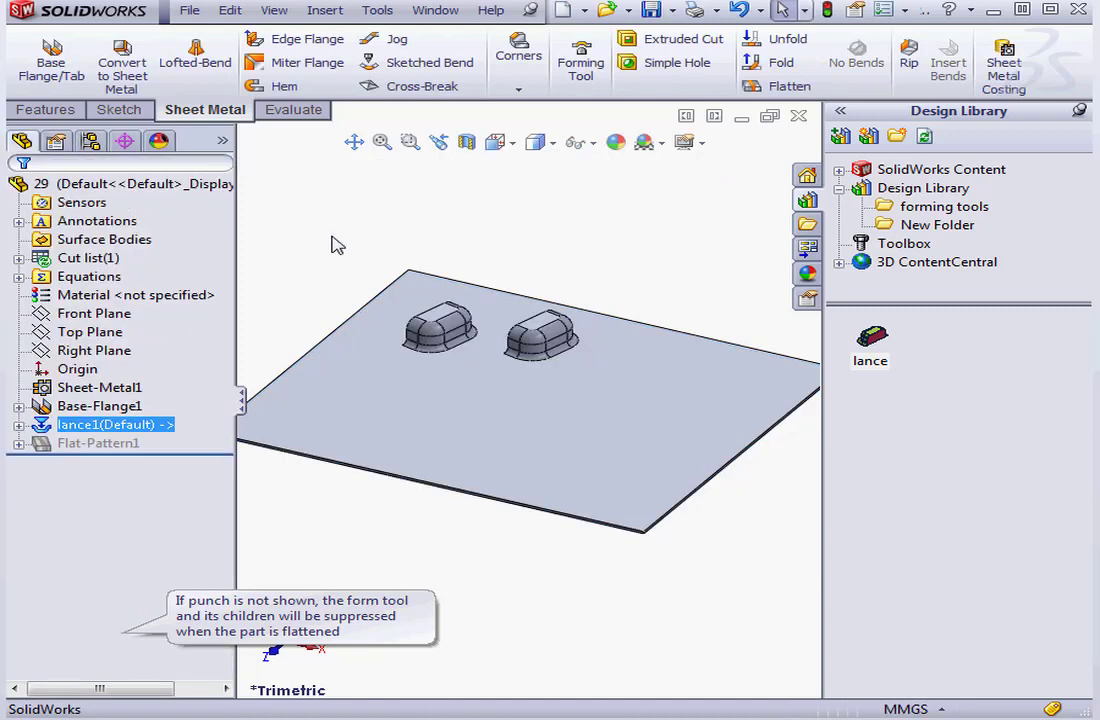
click(782, 86)
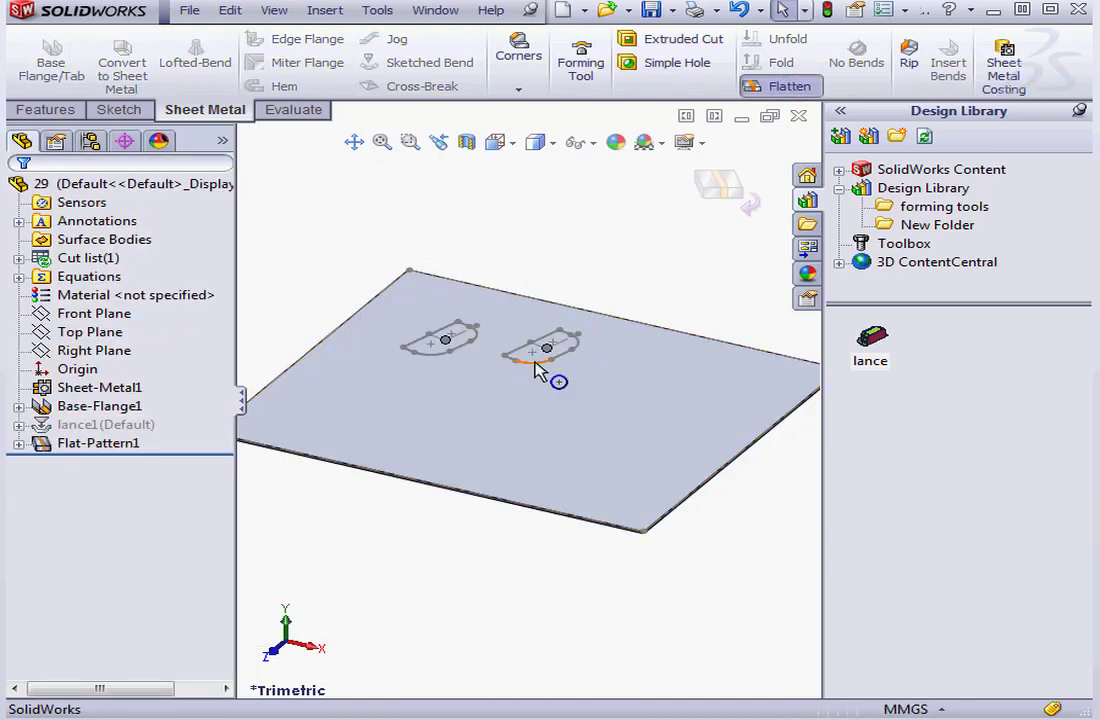
click(740, 195)
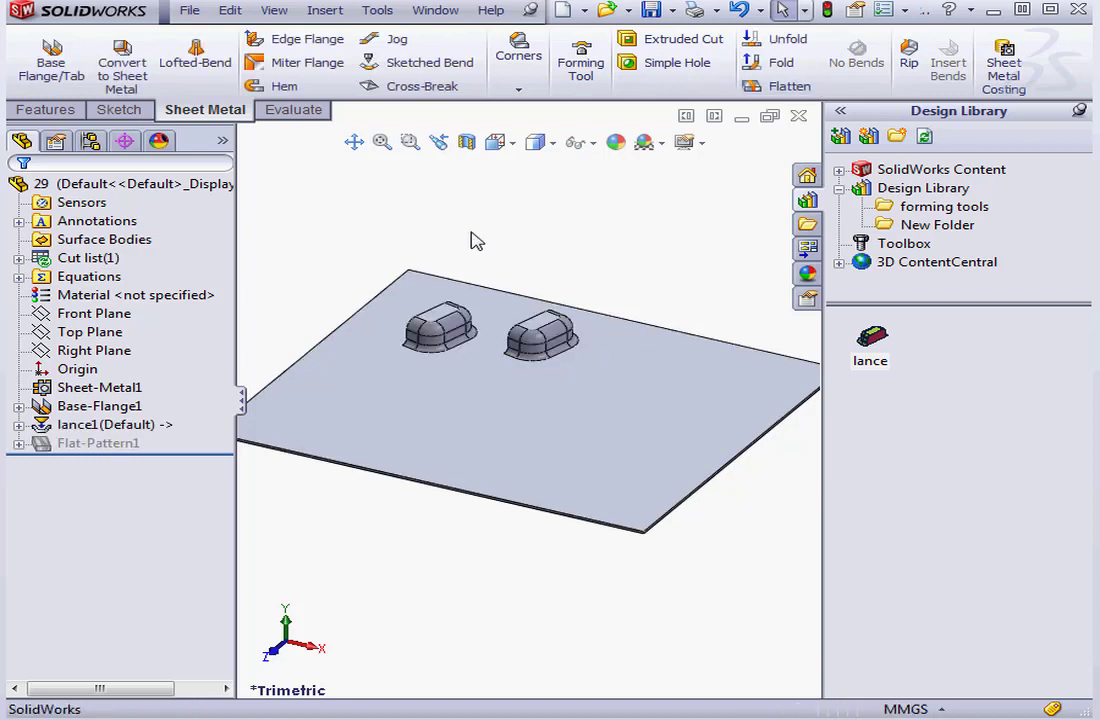
- Review the document's sheet metal flat pattern options for form tool punches, profiles and centers, and close the settings
click(904, 11)
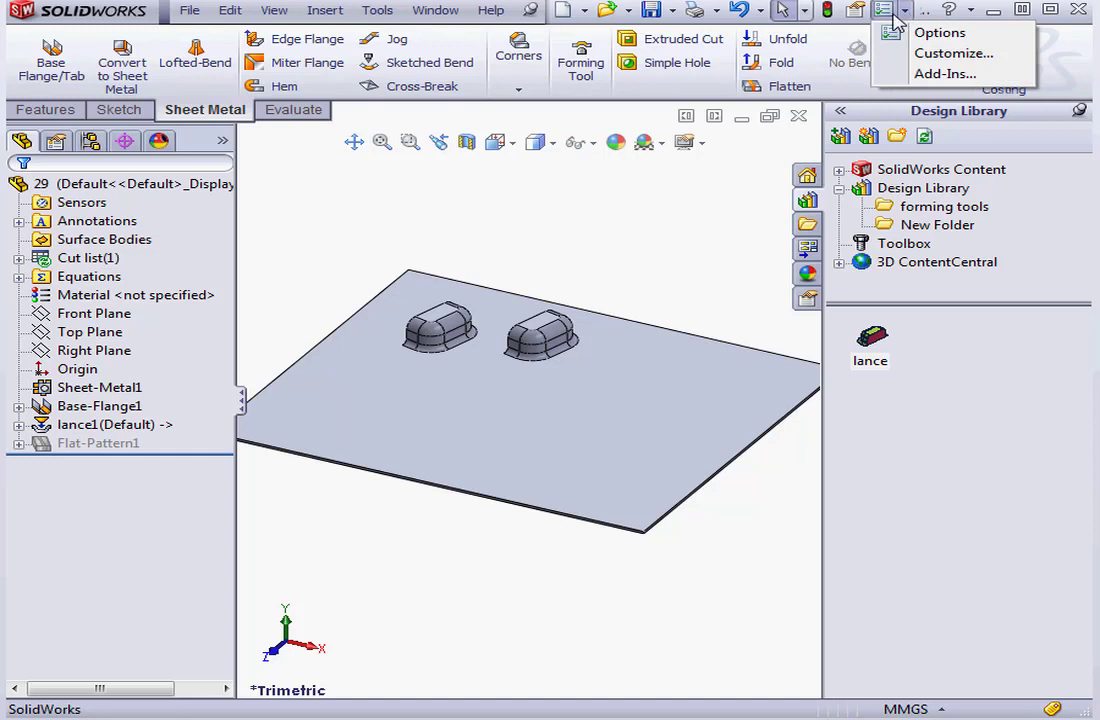
click(905, 34)
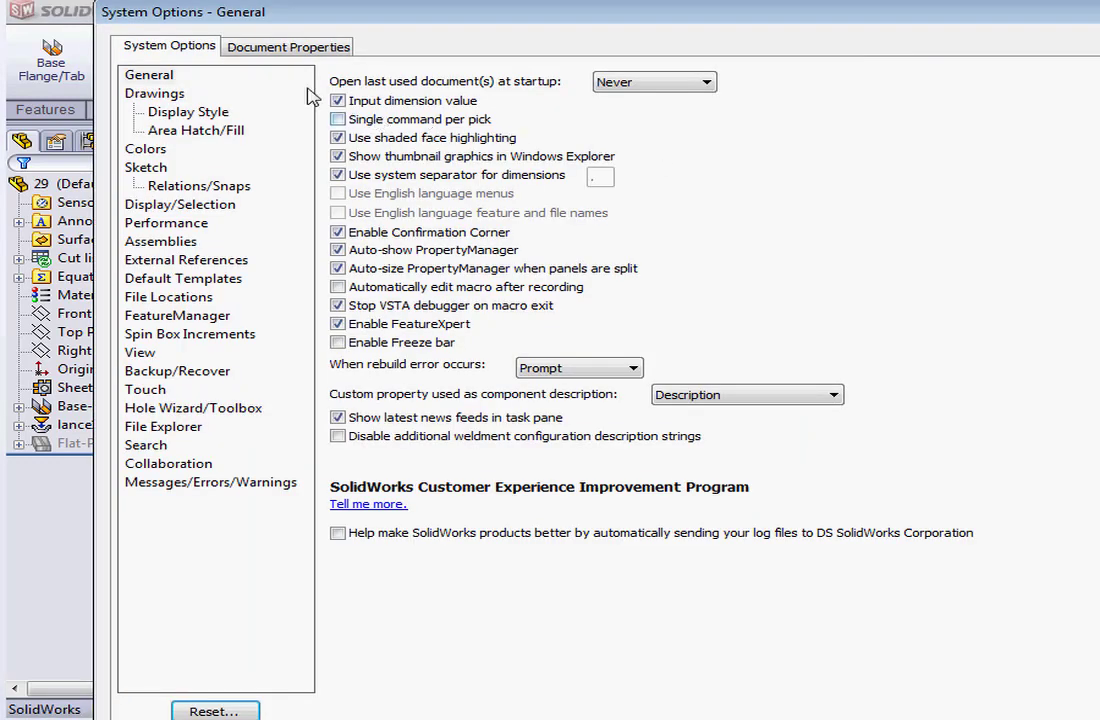
click(290, 47)
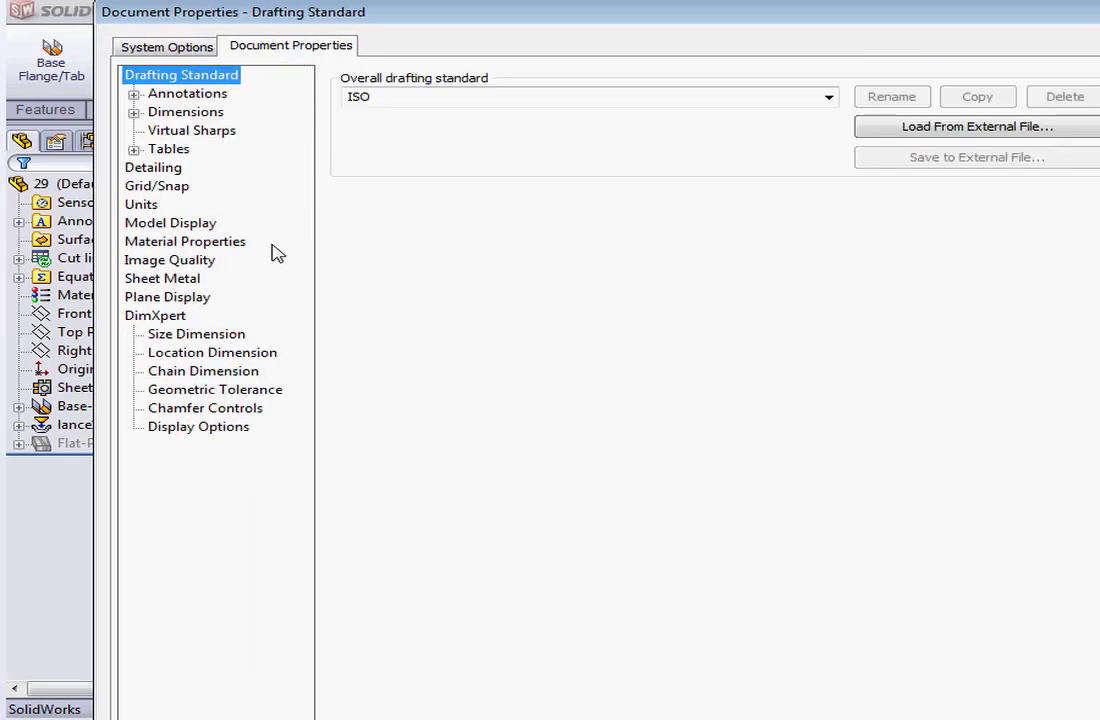
click(178, 278)
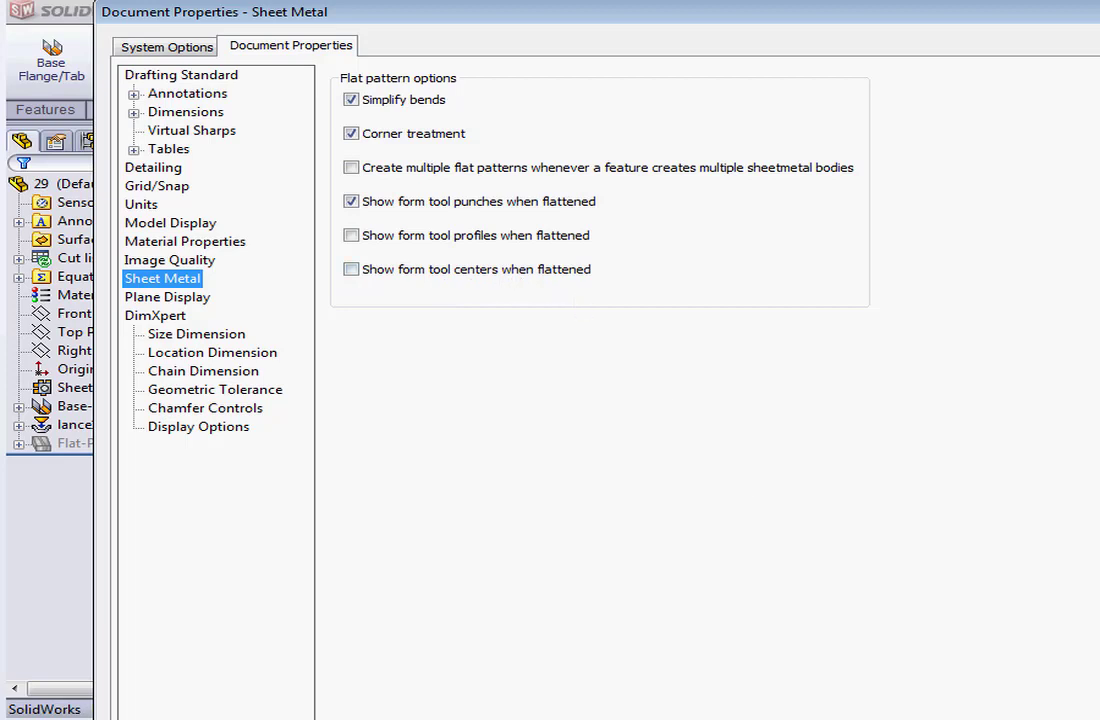
click(1090, 715)
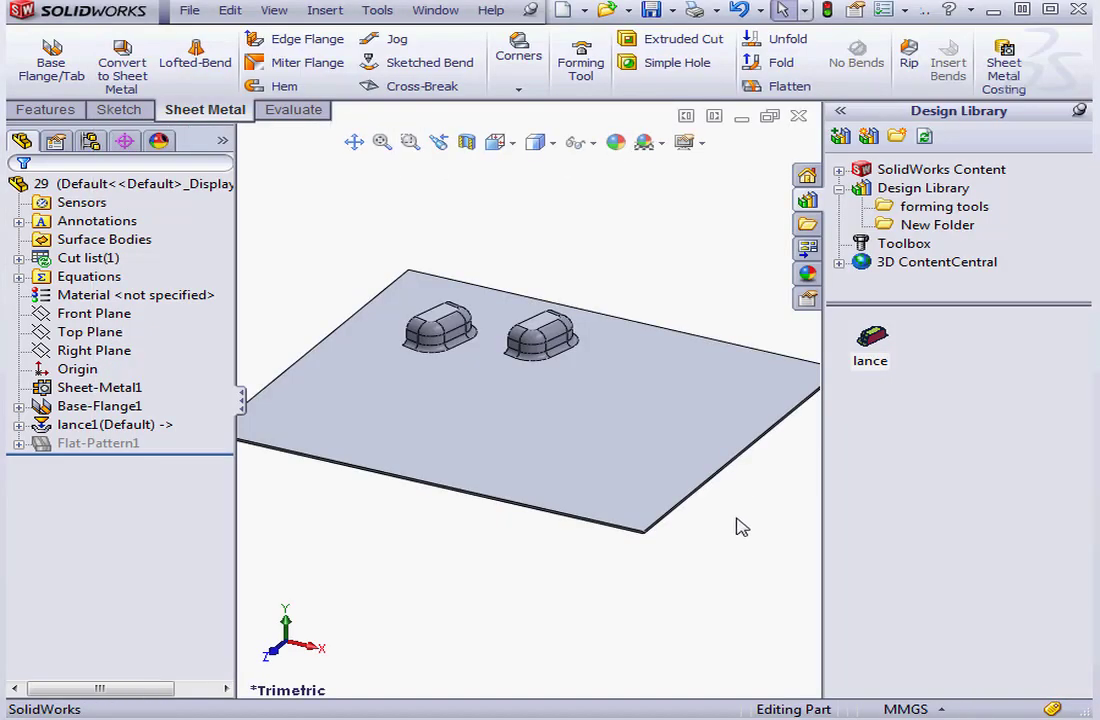
- Place another lance form tool on the plate in front of the first one, with its link to the form tool turned off
drag(870, 338, 405, 427)
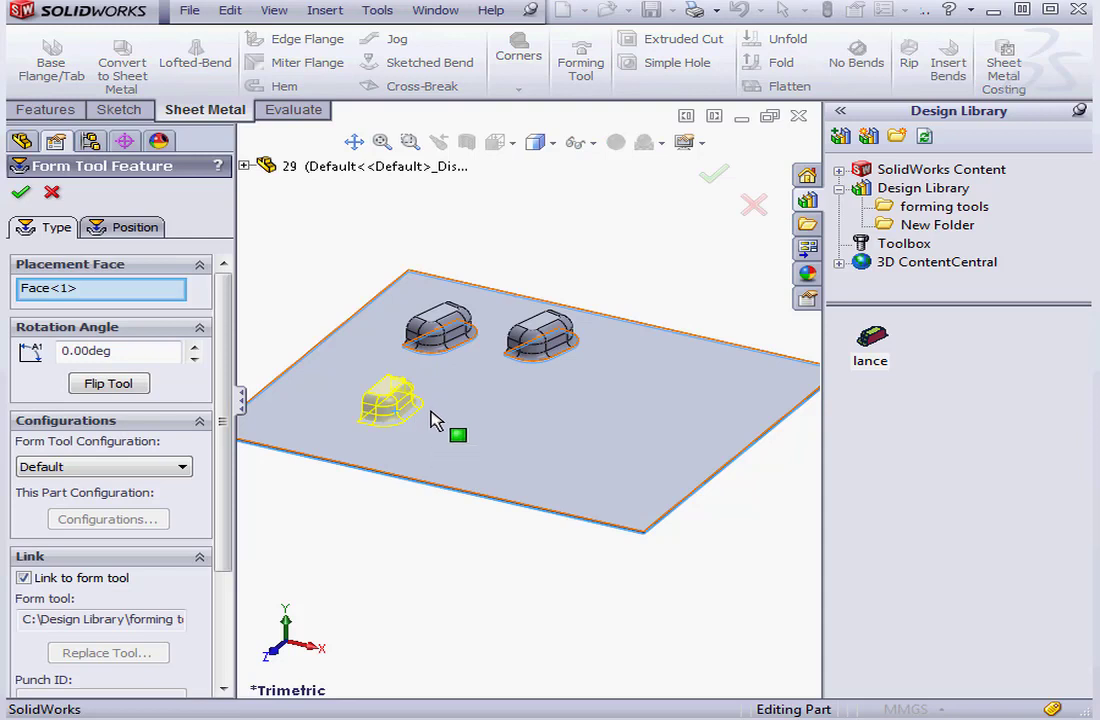
click(23, 578)
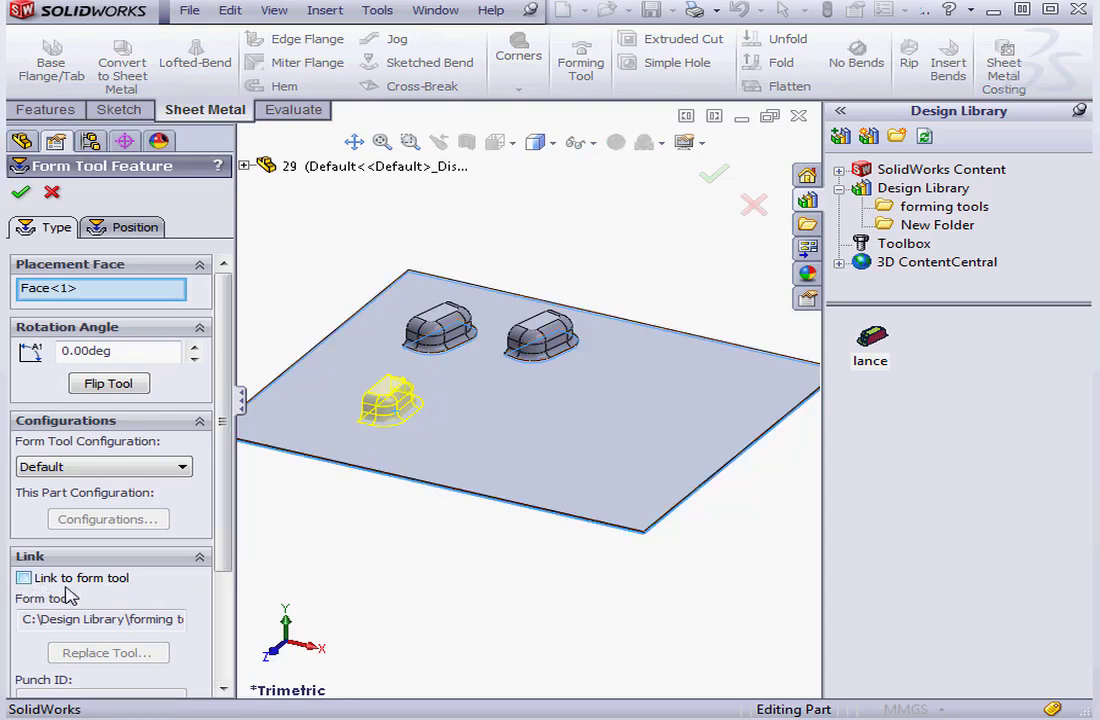
click(22, 195)
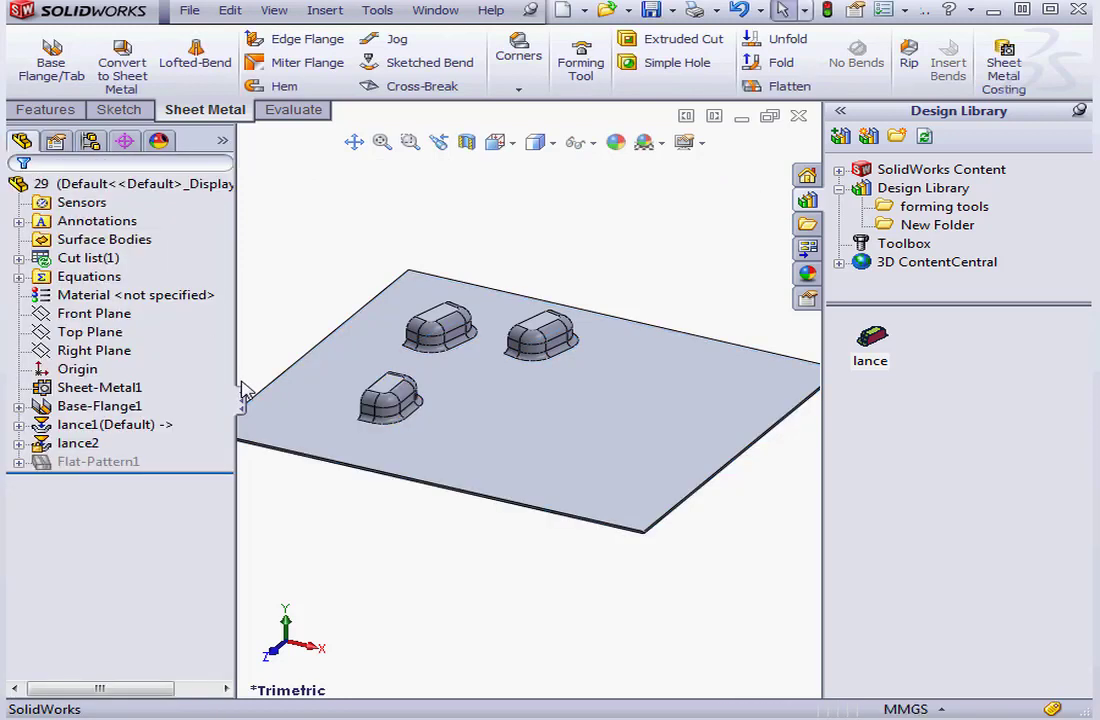
- Set the height of the unlinked lance to 20 mm and rebuild the part
click(77, 446)
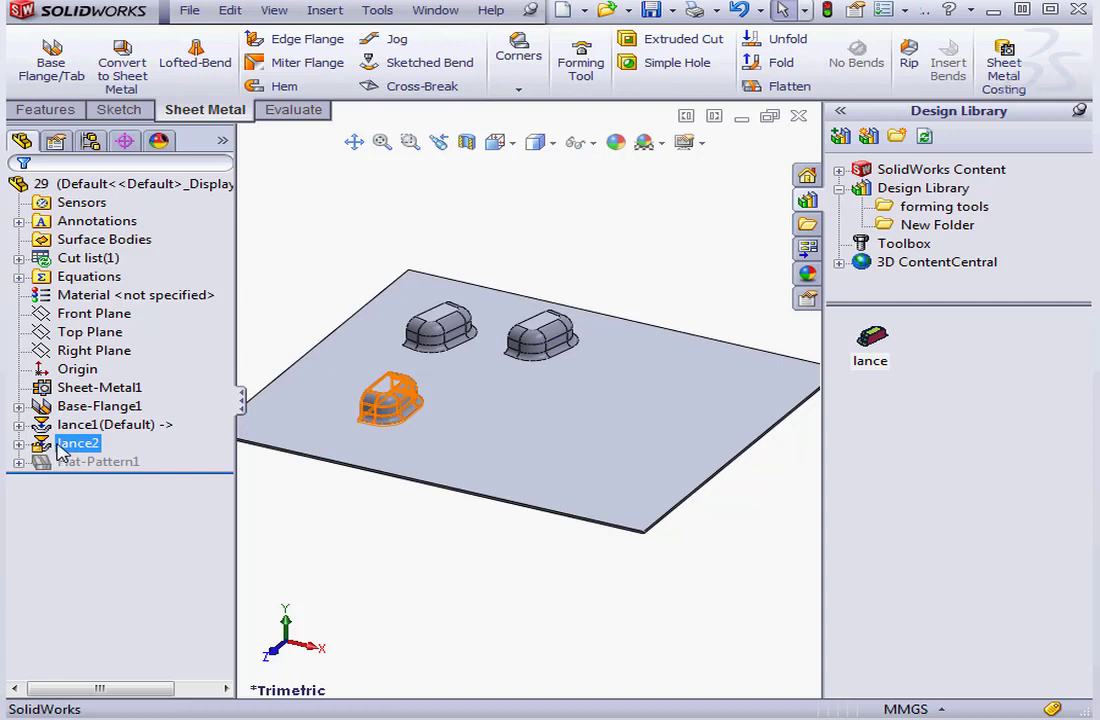
right_click(45, 446)
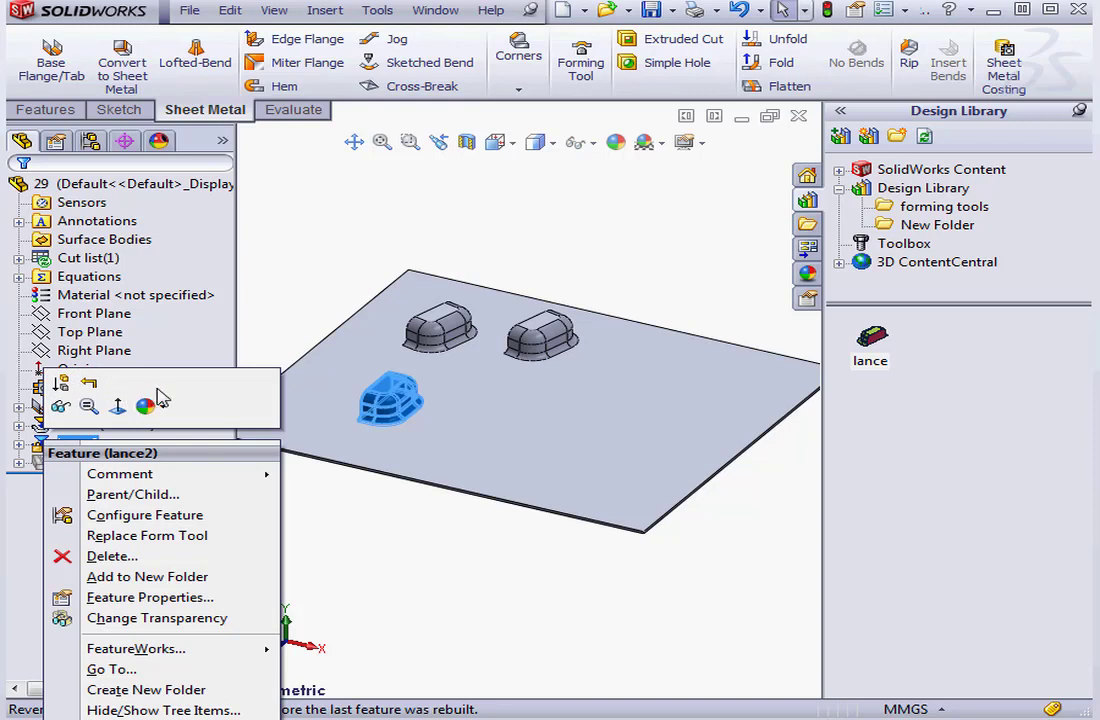
click(323, 485)
double_click(388, 400)
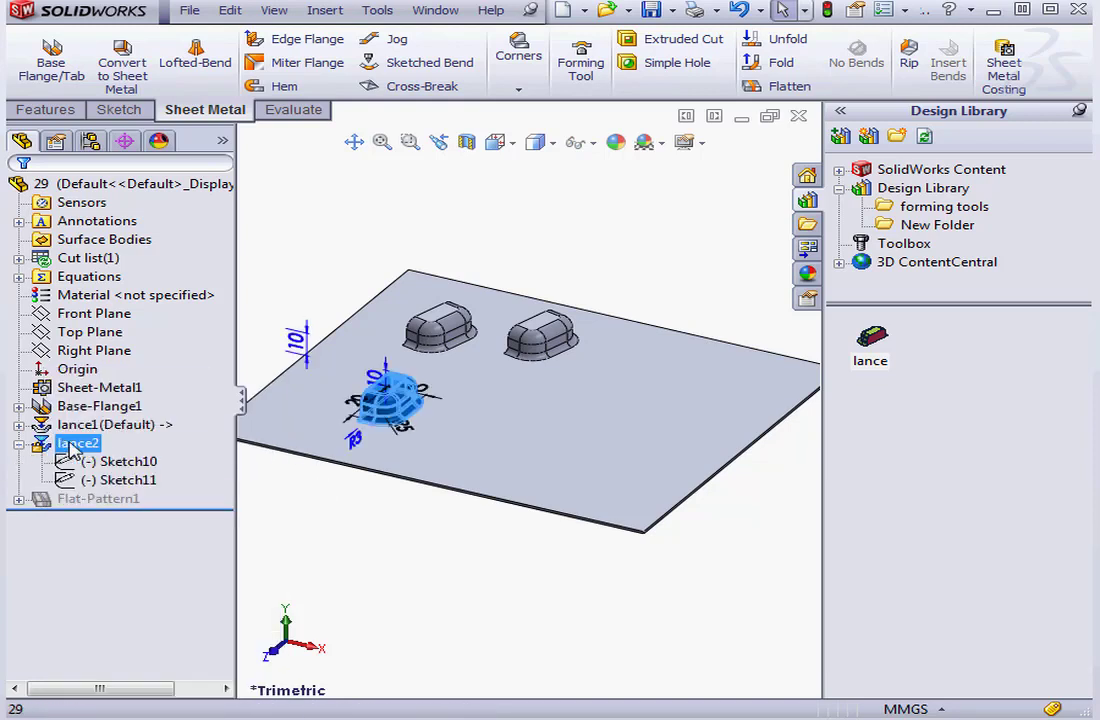
double_click(381, 383)
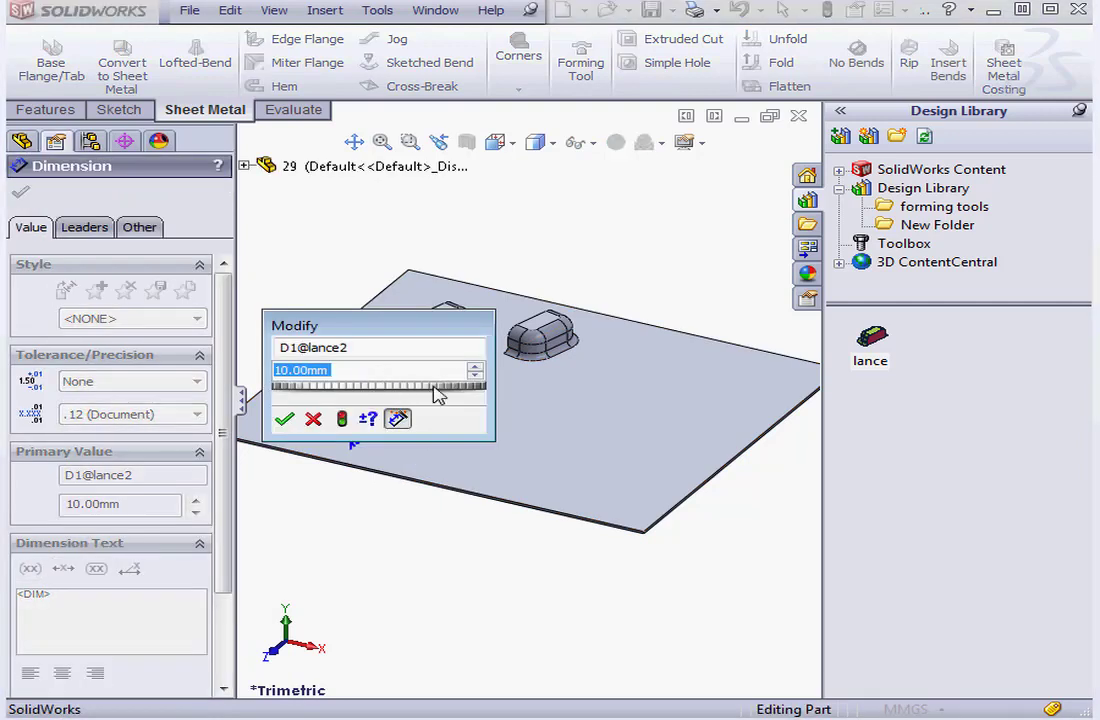
click(475, 370)
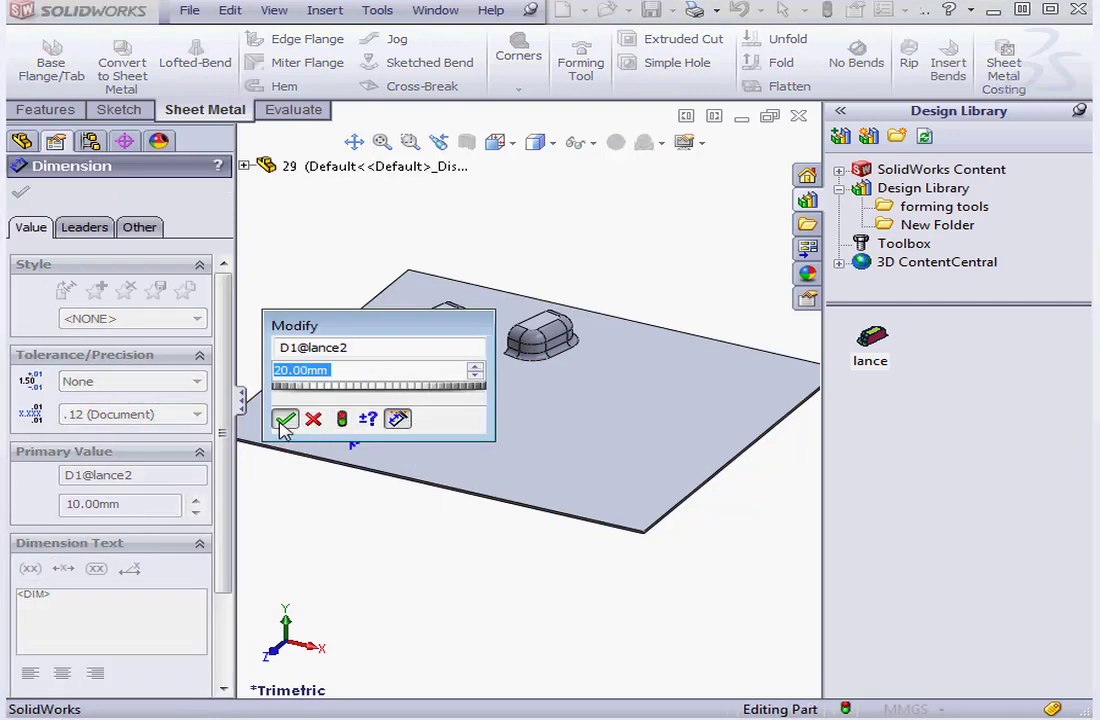
click(284, 419)
click(20, 191)
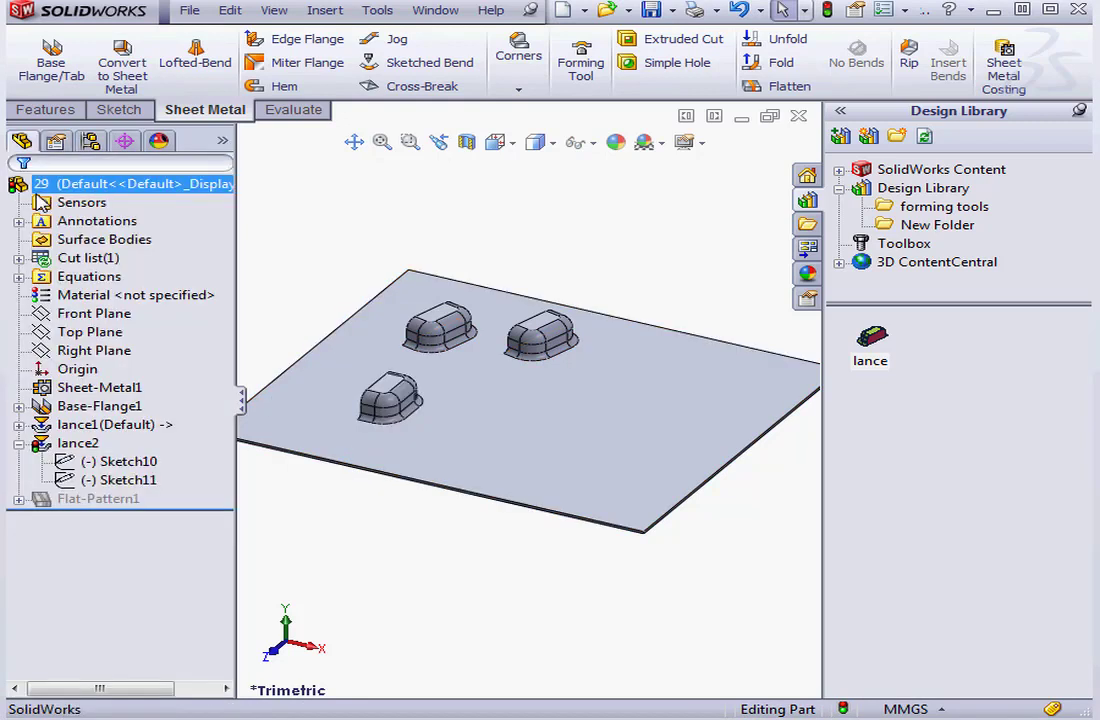
click(827, 12)
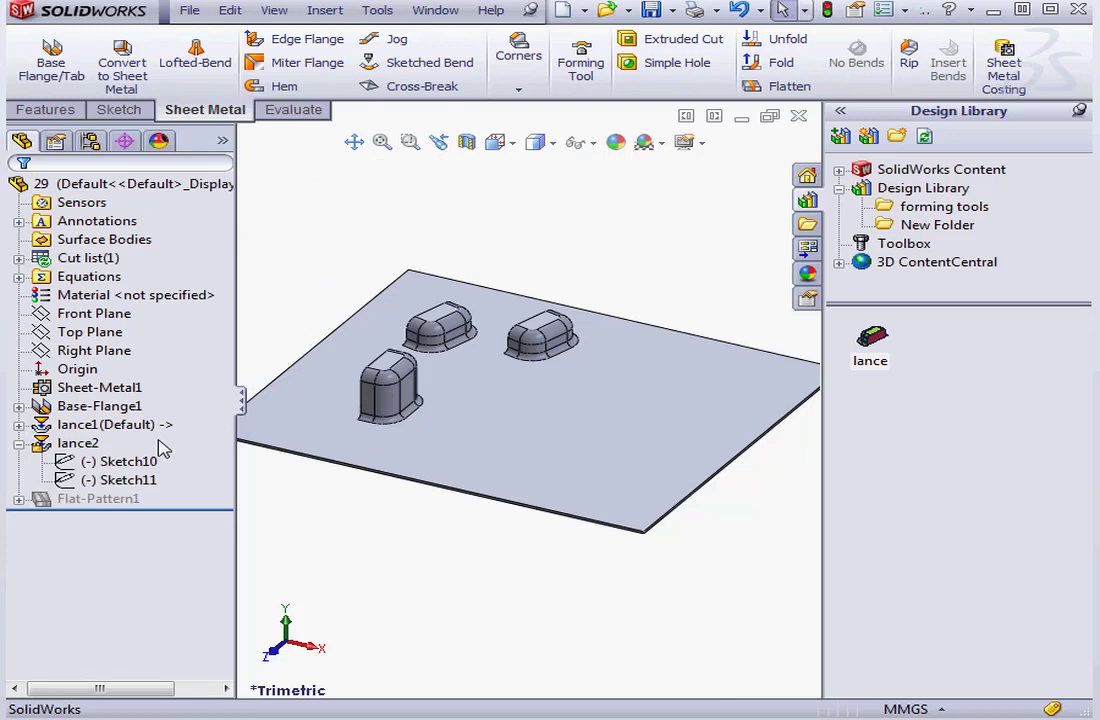
- In the library's lance forming tool, set the 10 mm dimension of Boss-Extrude2's sketch to 20 mm, and close the tool file
double_click(872, 338)
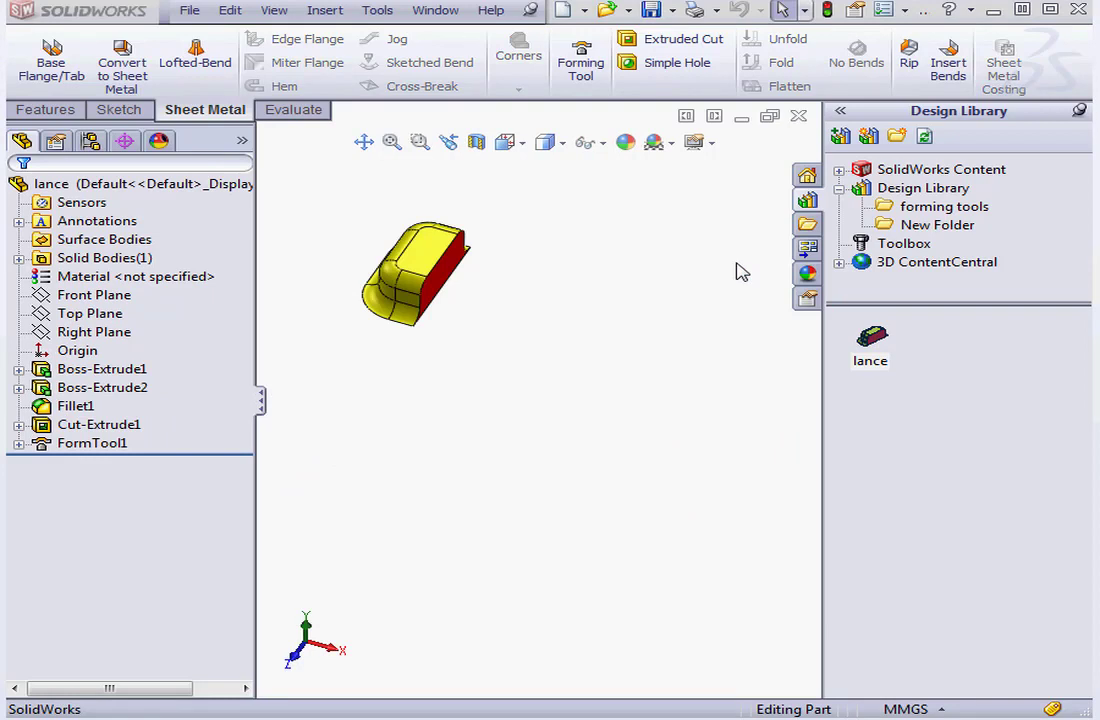
click(19, 388)
right_click(95, 406)
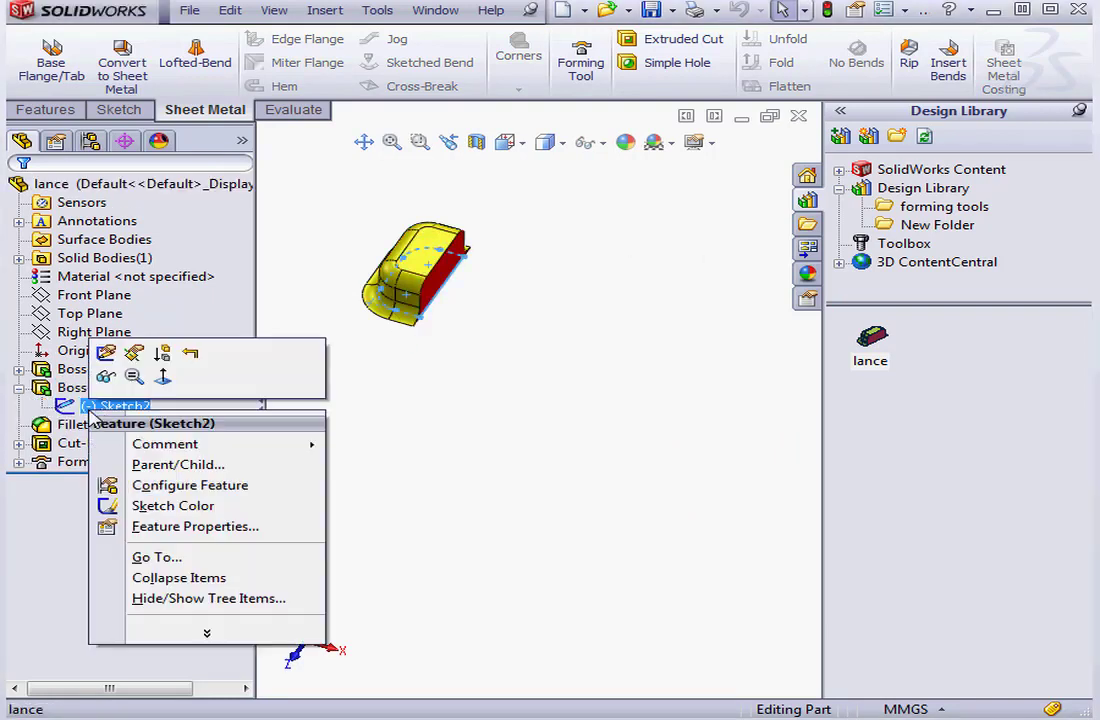
click(105, 354)
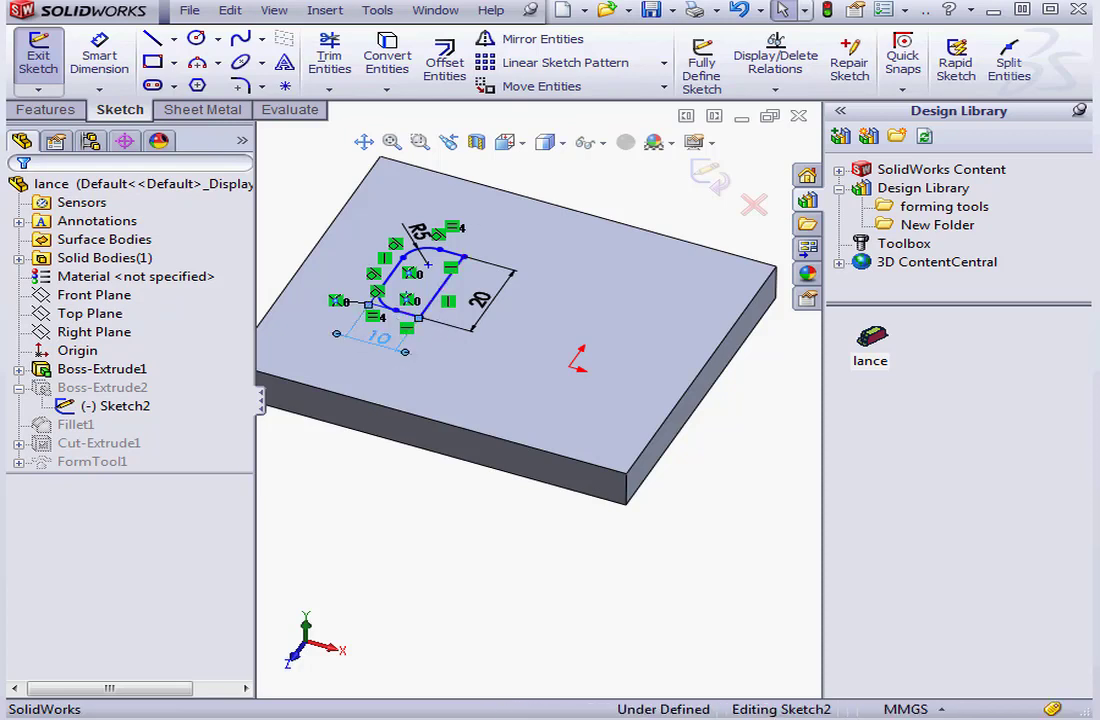
double_click(390, 336)
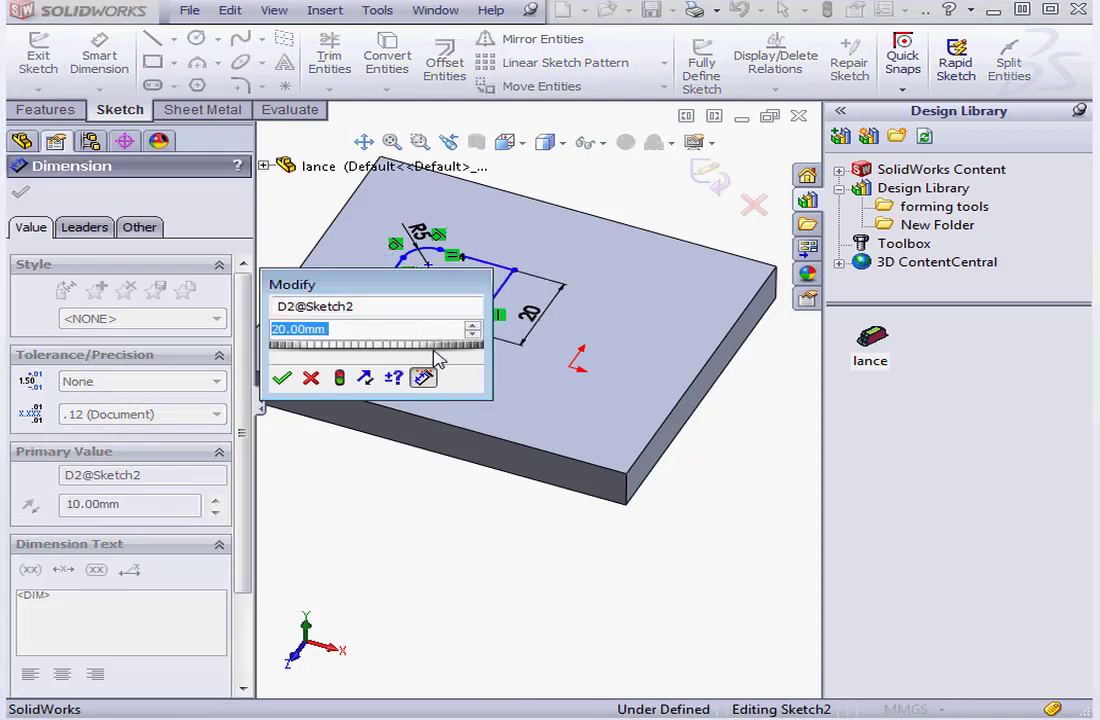
click(281, 378)
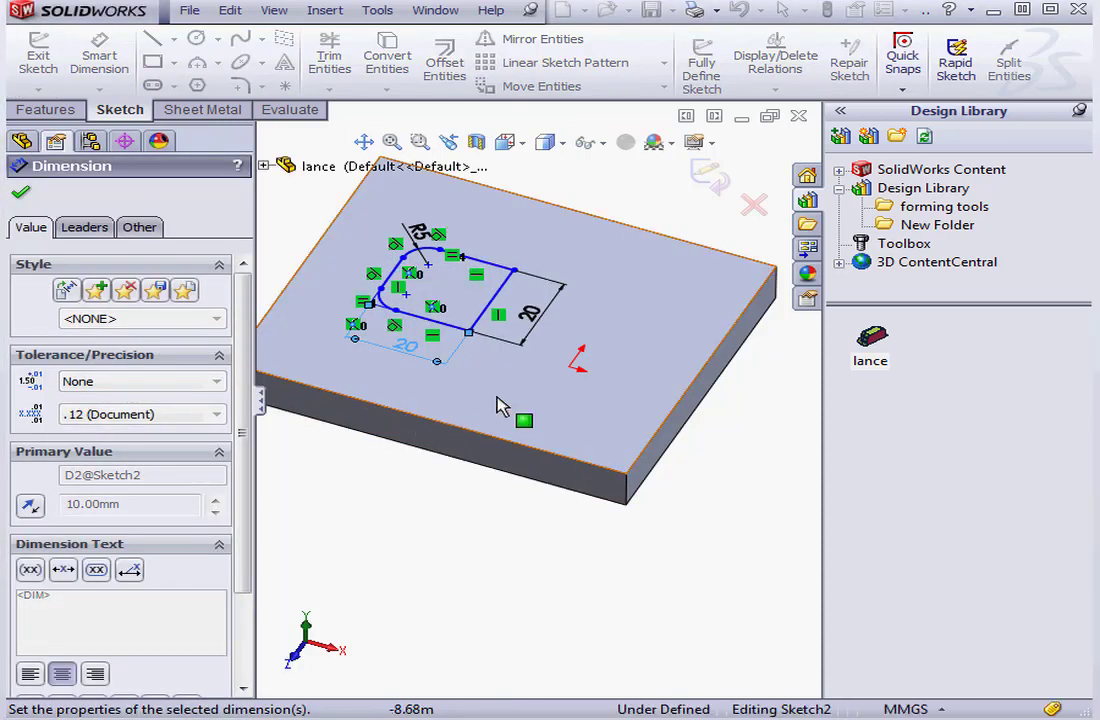
click(710, 180)
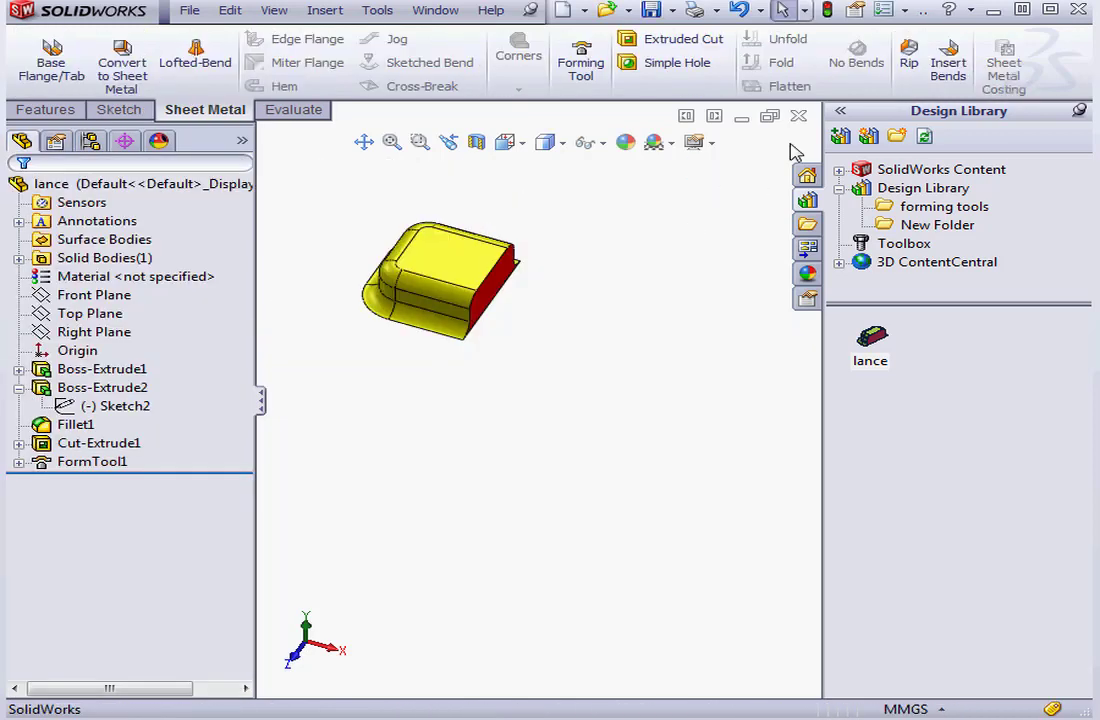
click(798, 116)
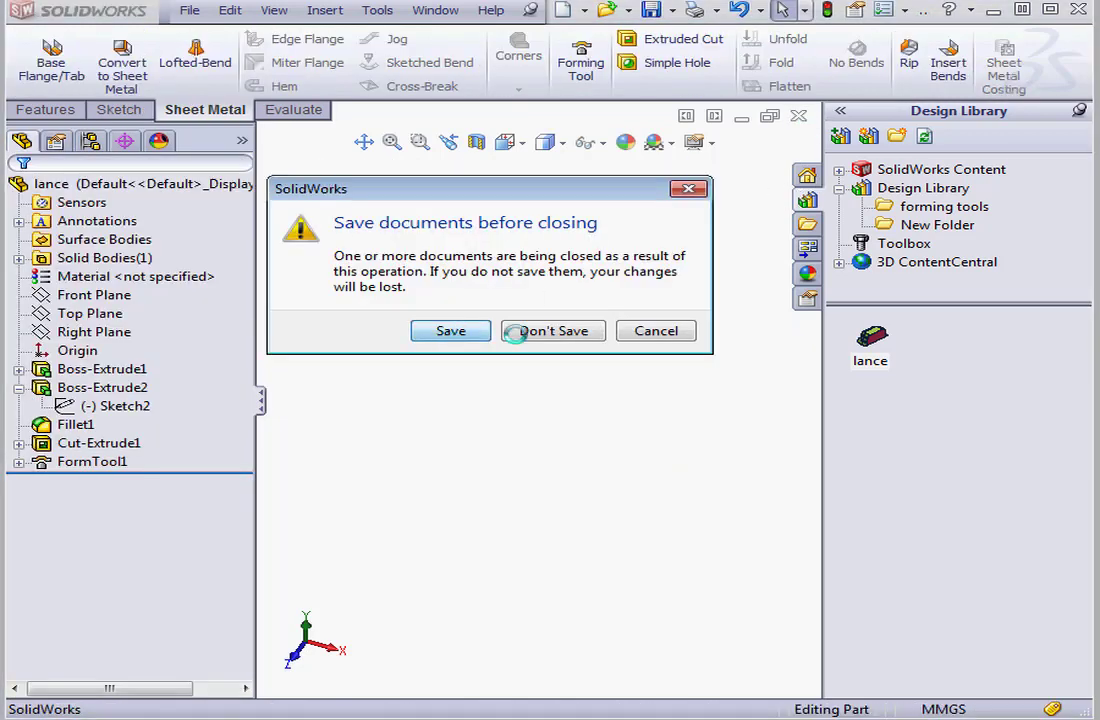
click(550, 330)
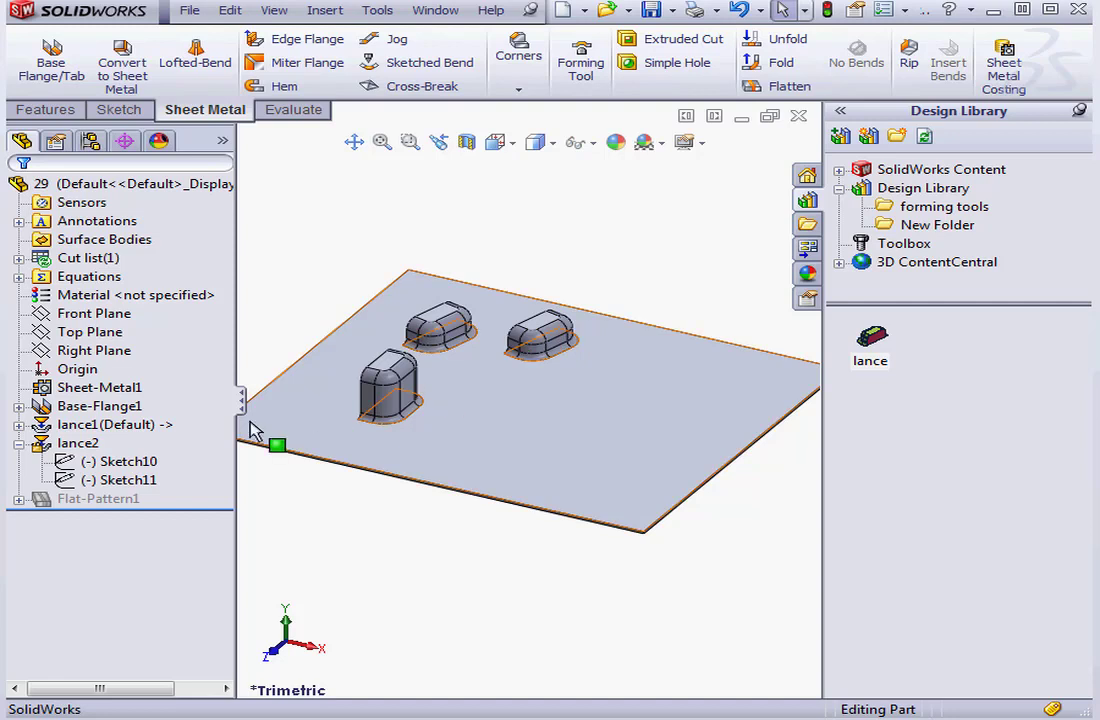
- Open the linked lance feature, lance1, for editing
right_click(78, 422)
click(127, 365)
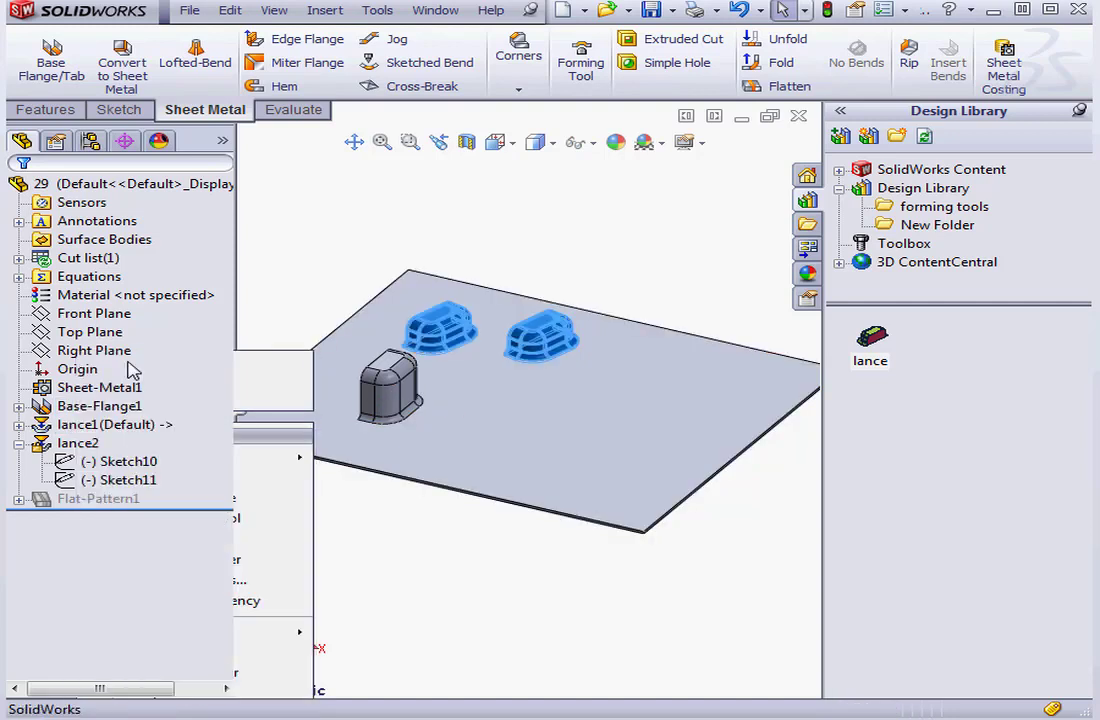